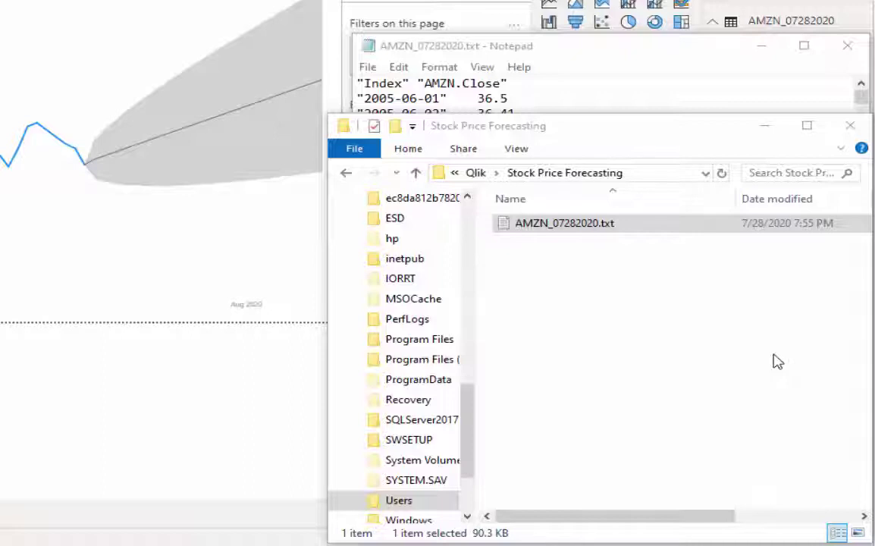
Step: Review the AMZN_07282020.txt prices in Notepad, then minimize Notepad and File Explorer to reveal Power BI
left_click(586, 64)
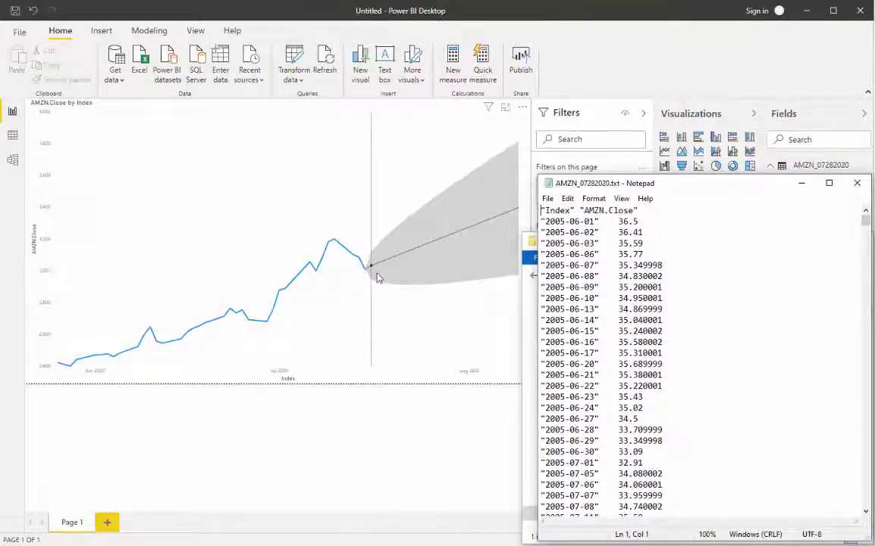
mouse_move(514, 218)
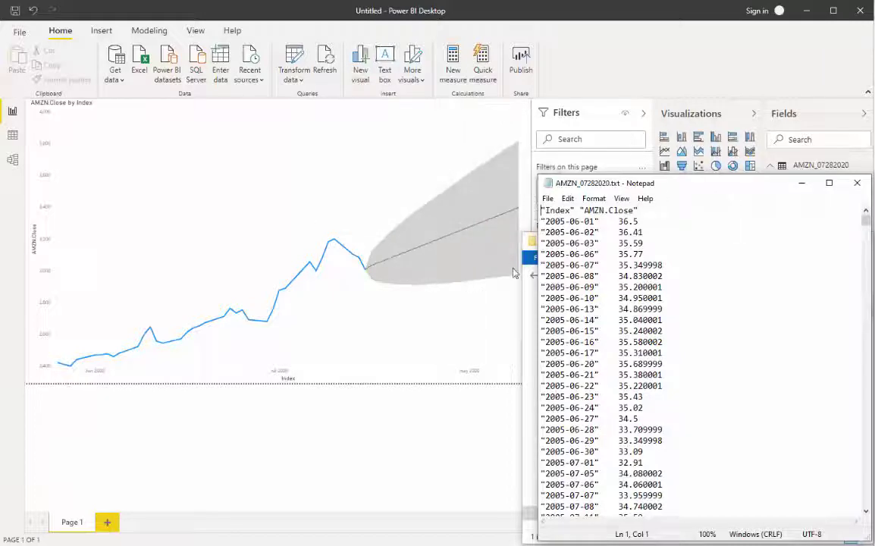
left_click(525, 326)
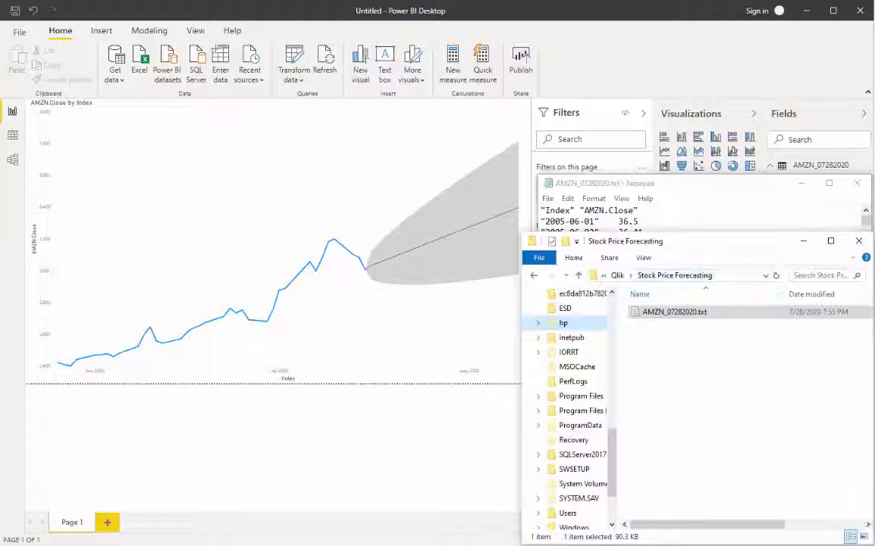
left_click(803, 240)
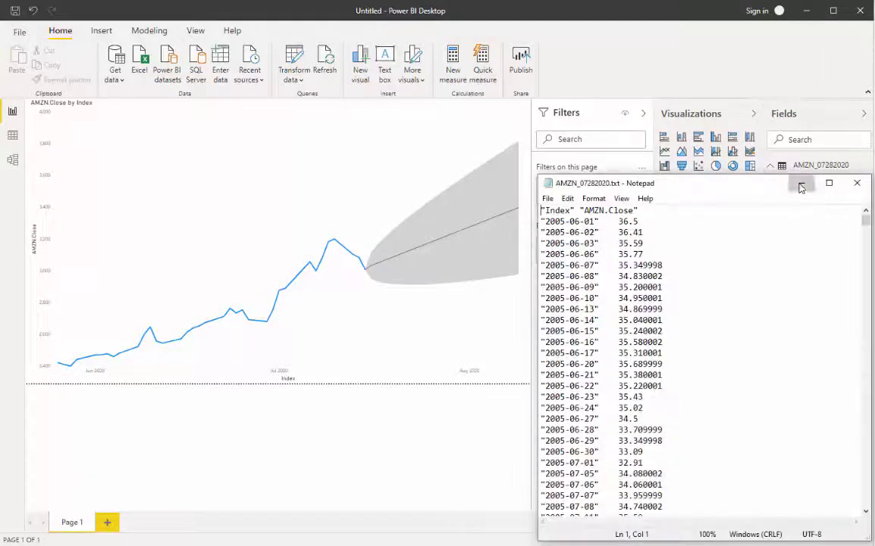
left_click(800, 183)
mouse_move(512, 166)
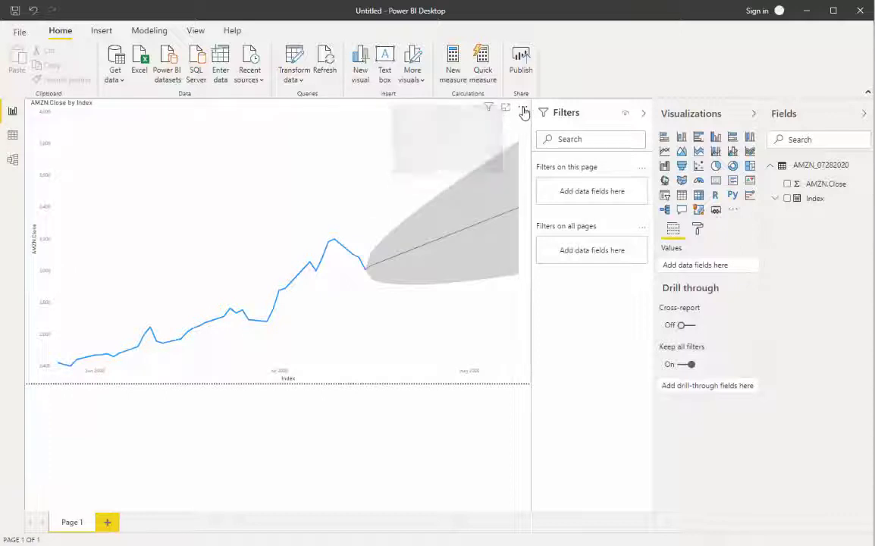
Step: Remove the forecast chart, delete the AMZN_07282020 table, and apply the pending changes
left_click(522, 110)
left_click(543, 149)
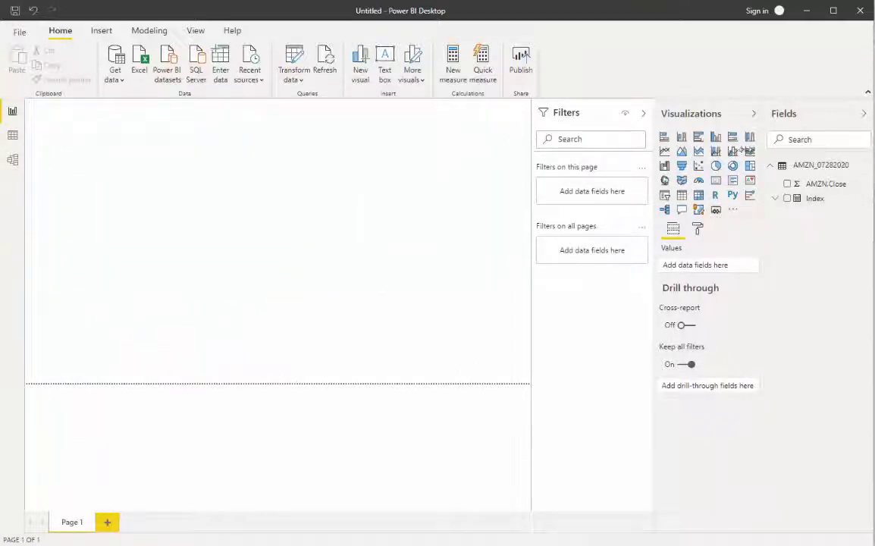
right_click(852, 165)
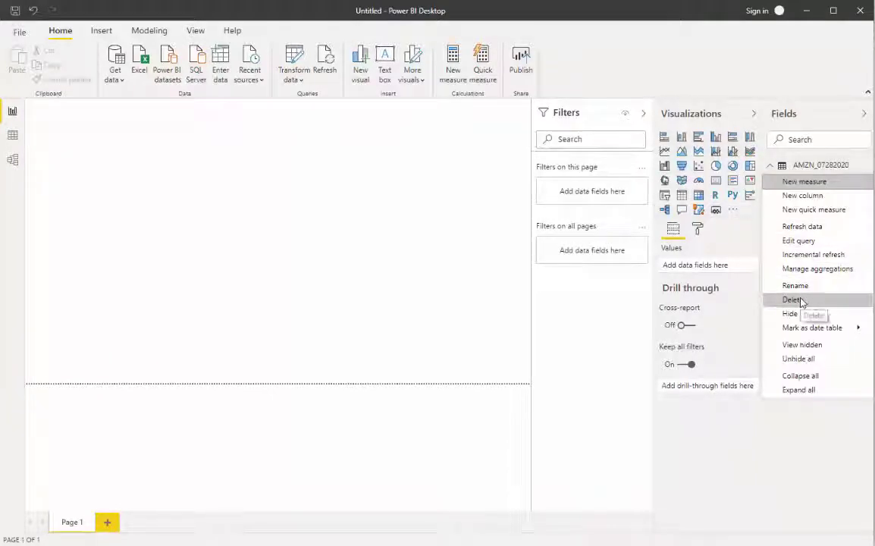
left_click(760, 271)
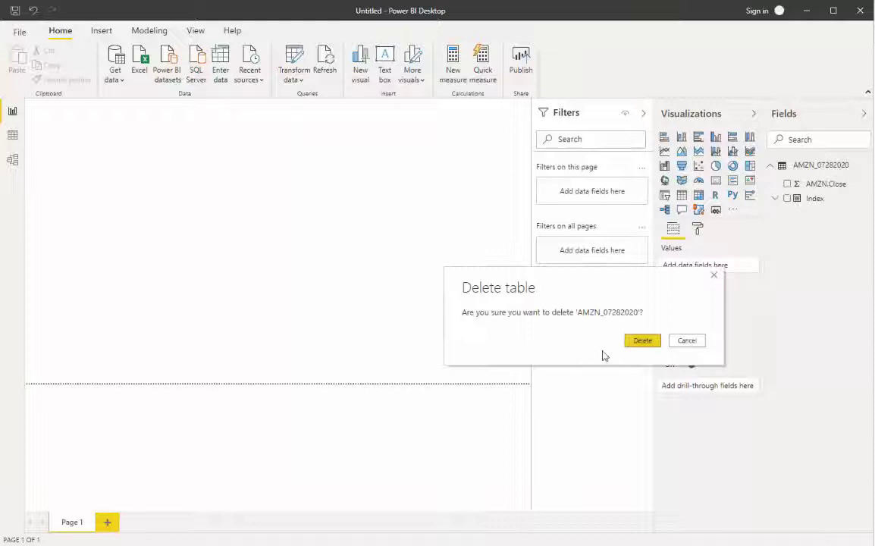
left_click(642, 342)
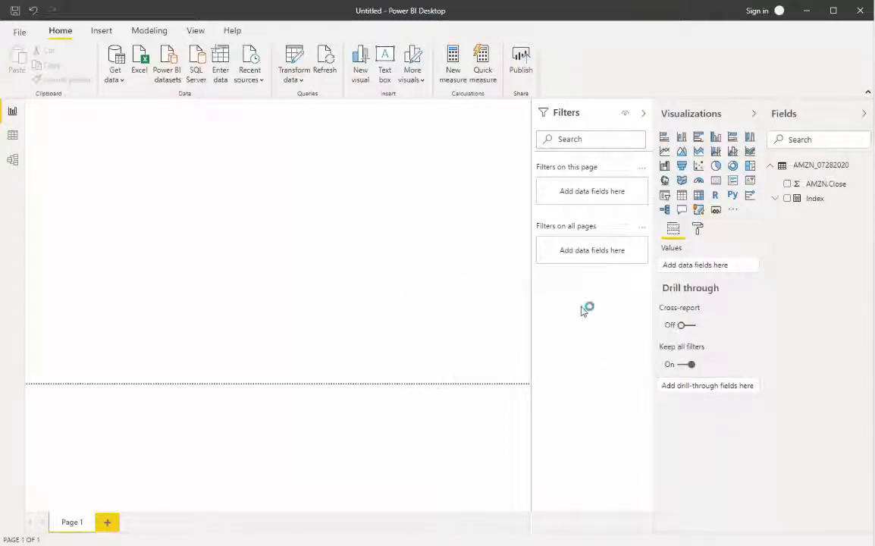
left_click(626, 112)
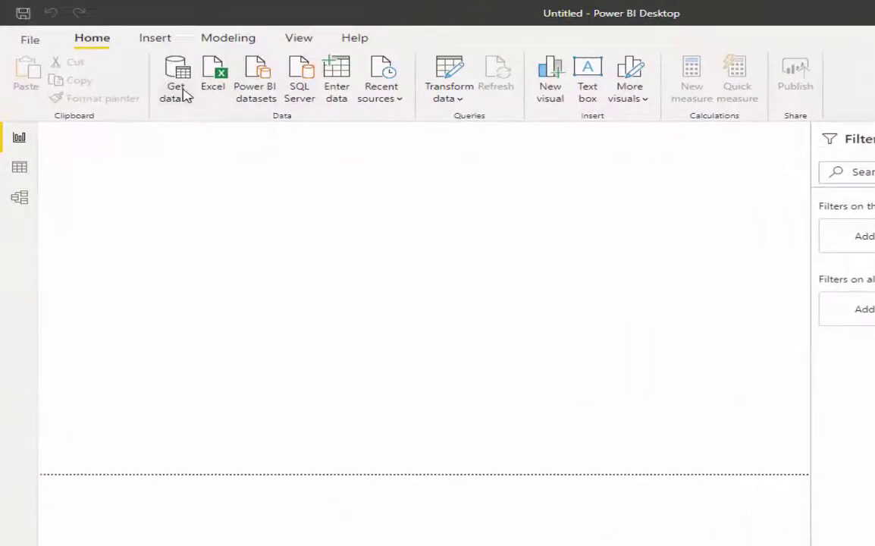
Step: Import AMZN_07282020.txt from the Stock Price Forecasting folder through Get data > Text/CSV and load it
left_click(182, 92)
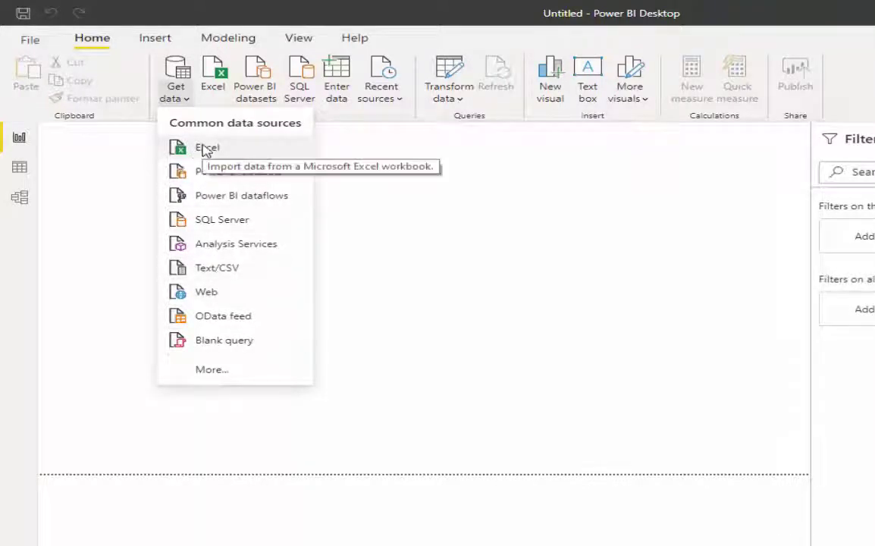
left_click(203, 272)
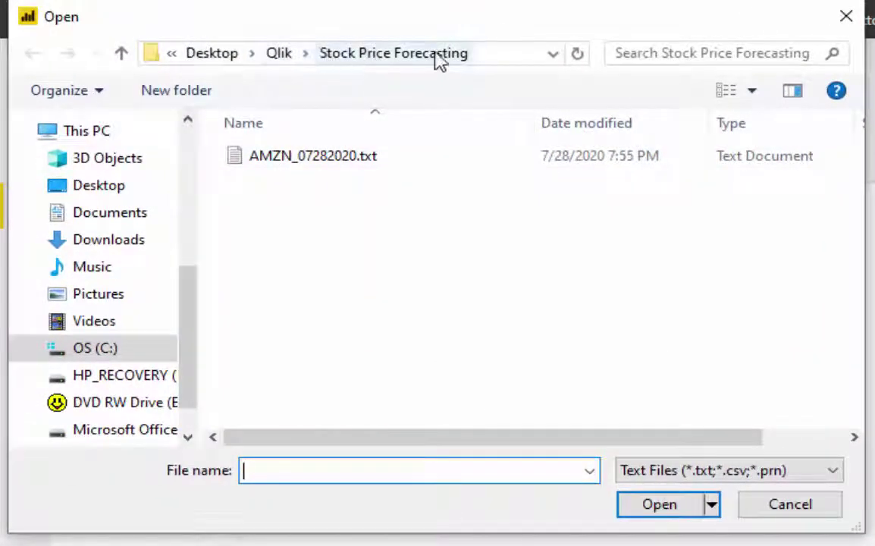
left_click(294, 169)
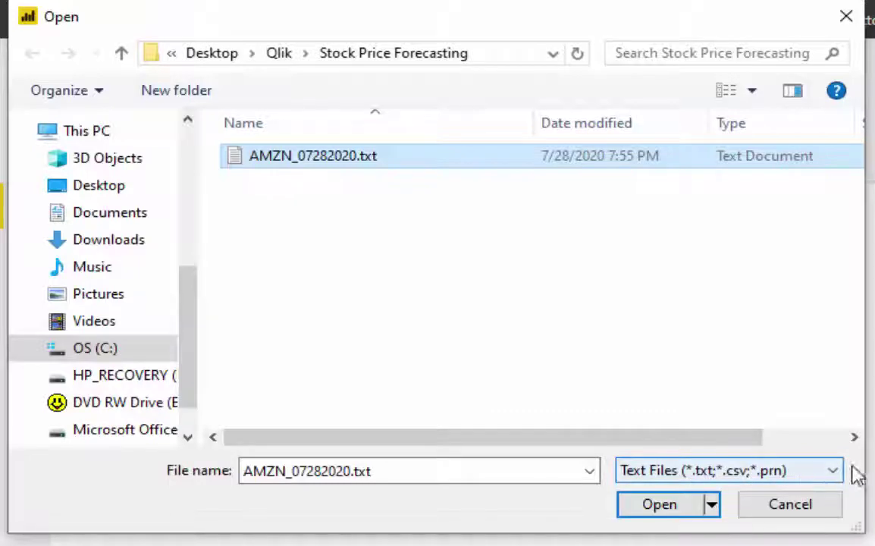
left_click(675, 506)
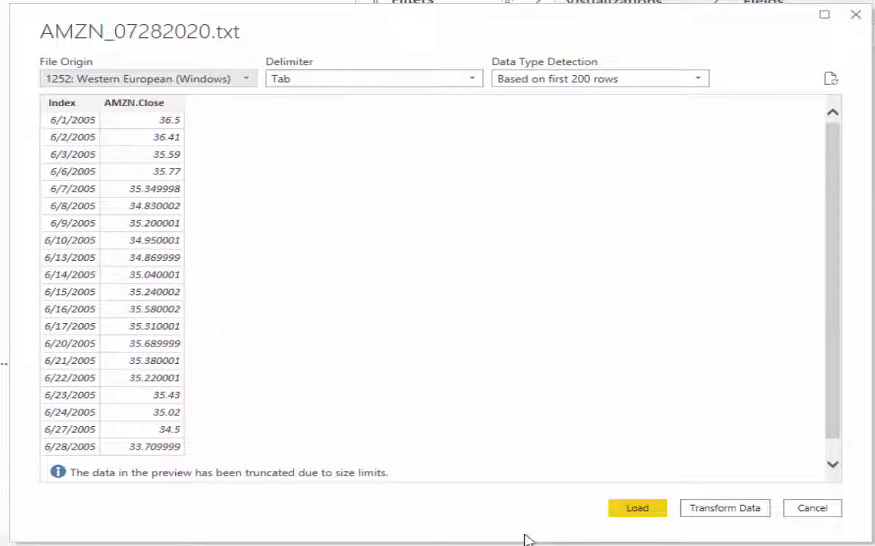
left_click(635, 509)
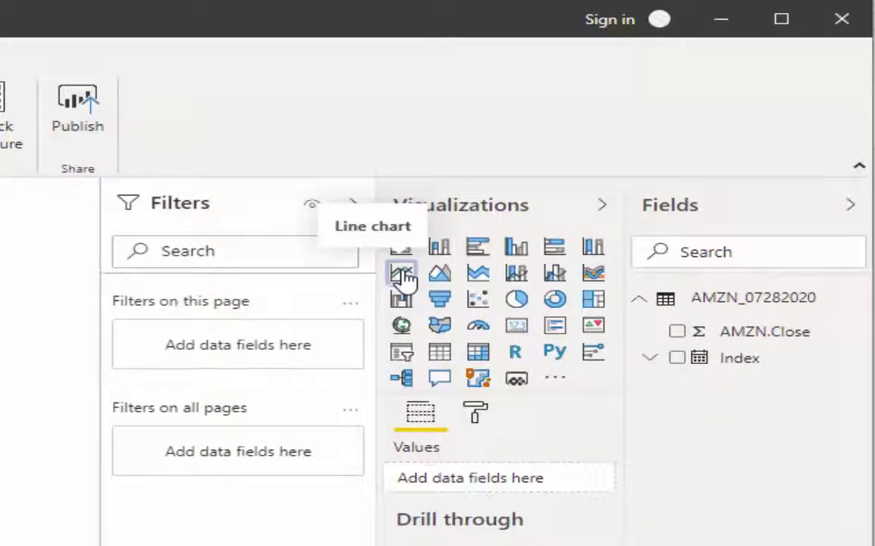
Step: Add a canvas-wide line chart with Index on its axis, then switch to Model view
left_click(402, 275)
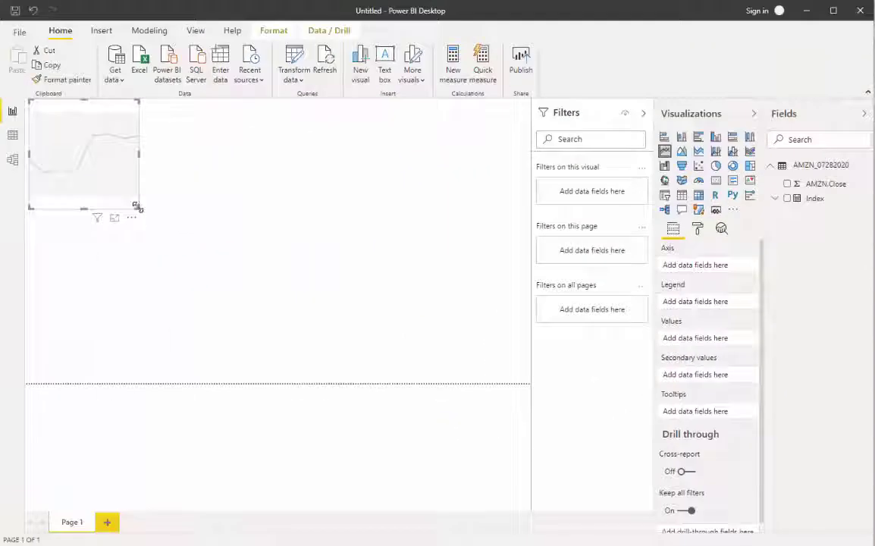
left_click_drag(137, 207, 526, 285)
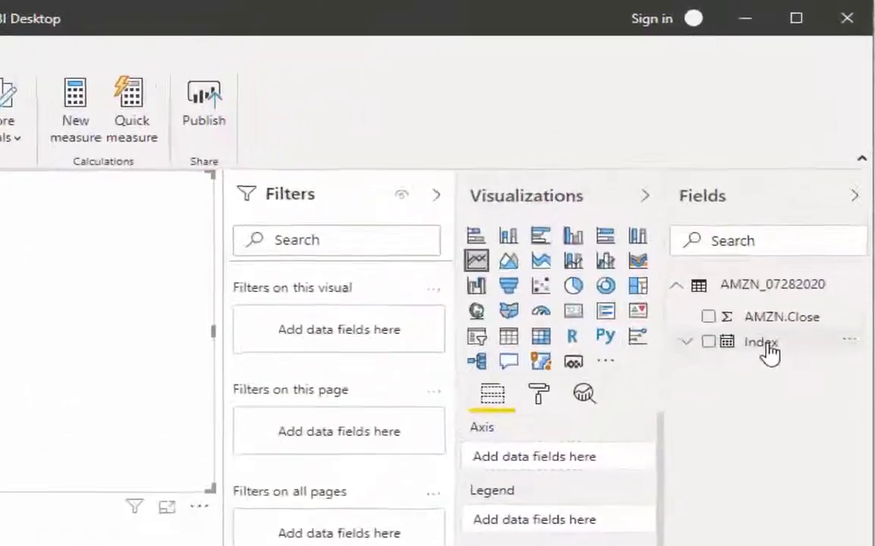
left_click_drag(816, 199, 706, 266)
left_click_drag(511, 521, 507, 526)
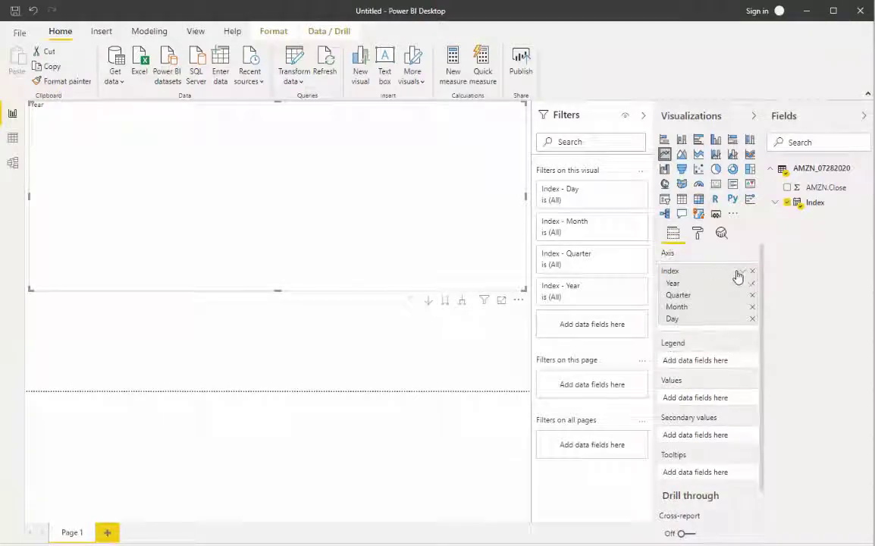
left_click(743, 271)
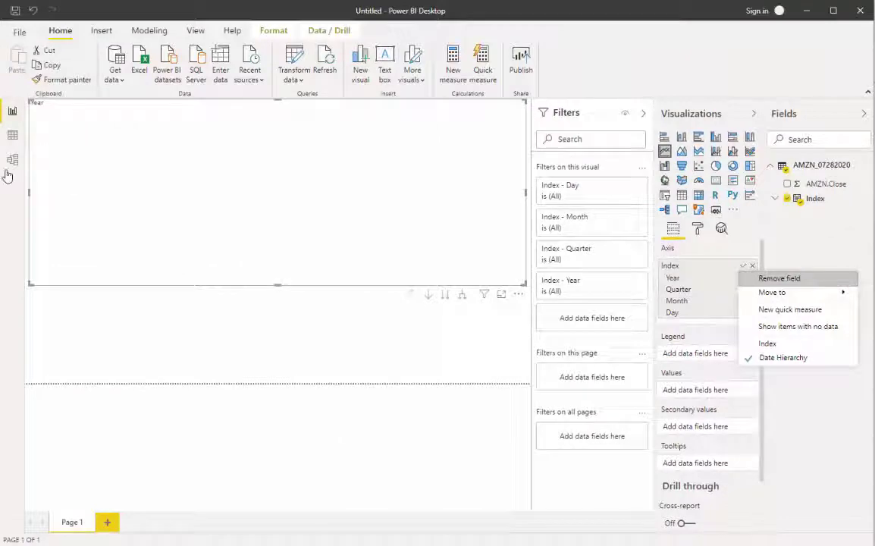
left_click(12, 159)
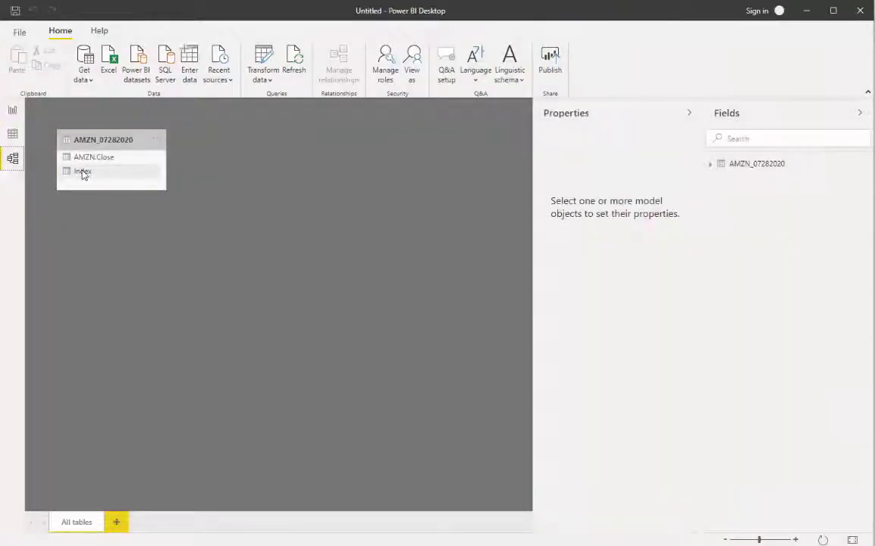
Step: Set the Index column's date time format to *3/14/2001 (m/d/yyyy)
left_click(84, 173)
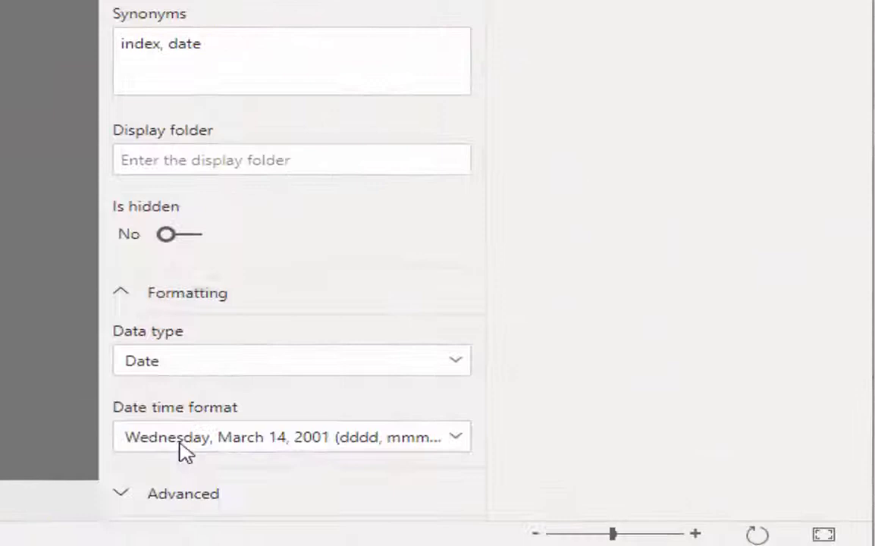
left_click(460, 444)
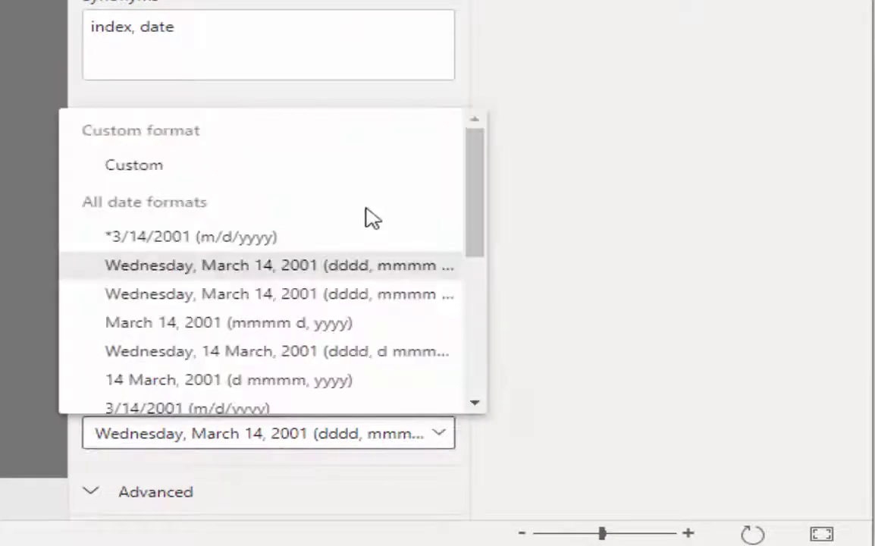
left_click(188, 241)
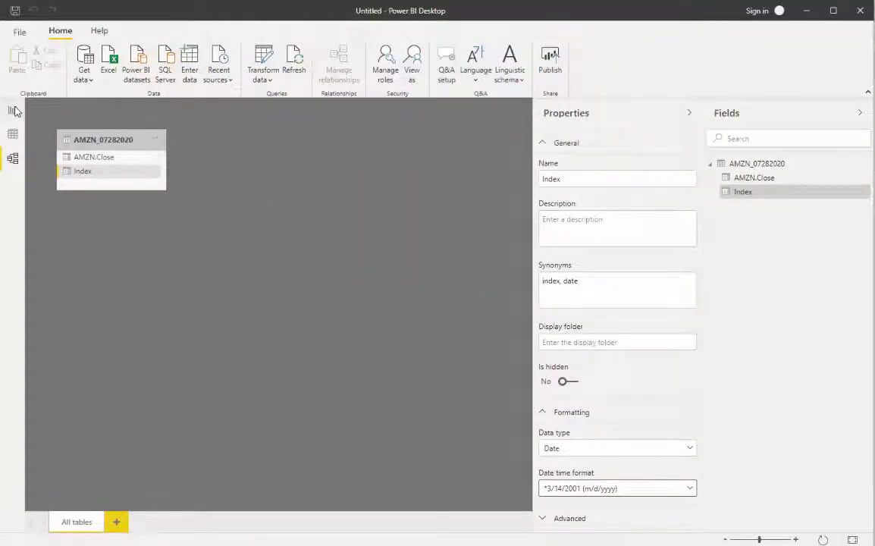
Step: In Report view, use plain Index instead of Date Hierarchy on the axis and add AMZN.Close as values
left_click(14, 111)
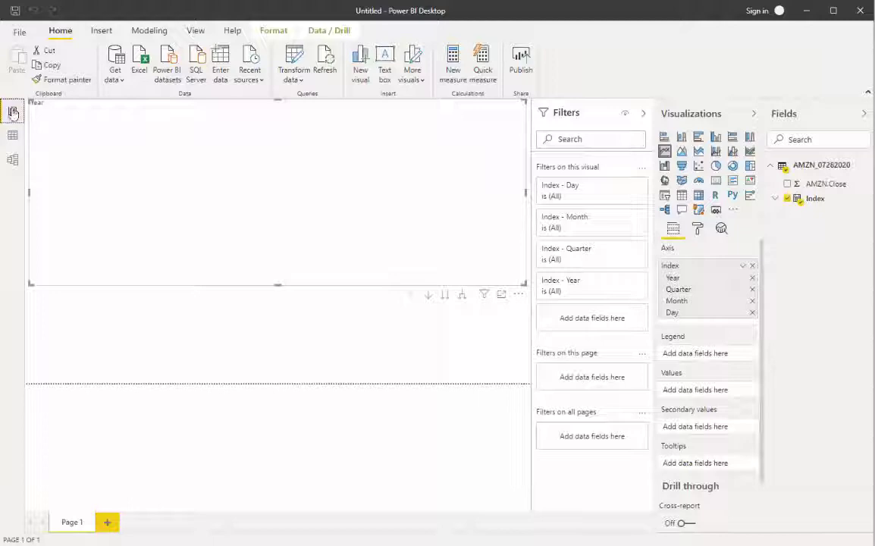
left_click(743, 265)
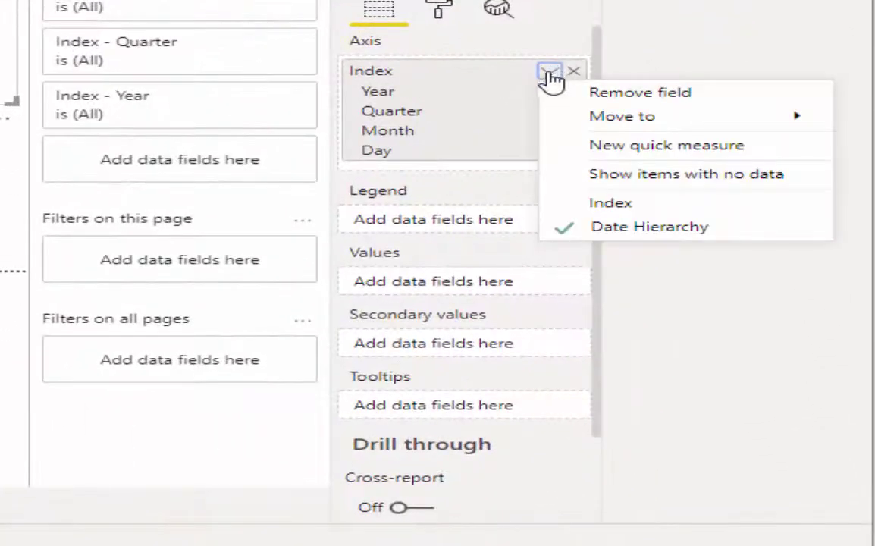
left_click(611, 203)
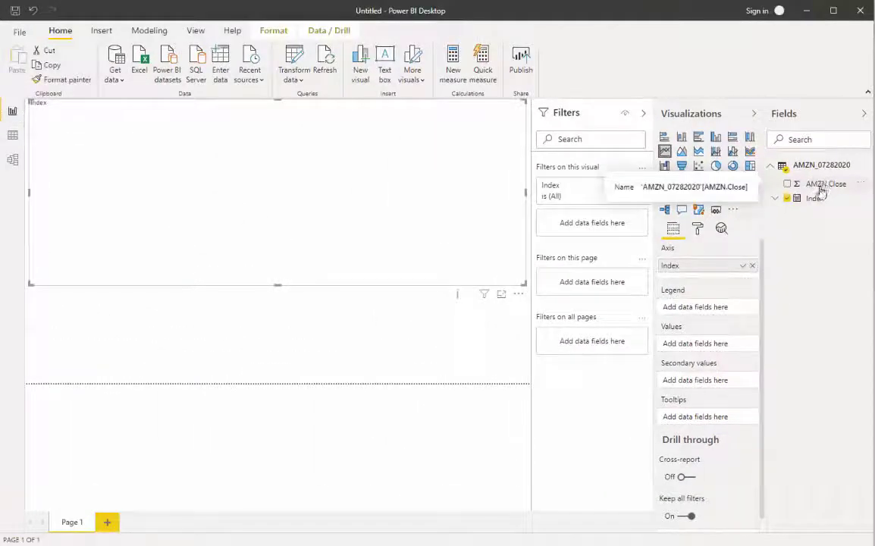
left_click_drag(826, 184, 698, 338)
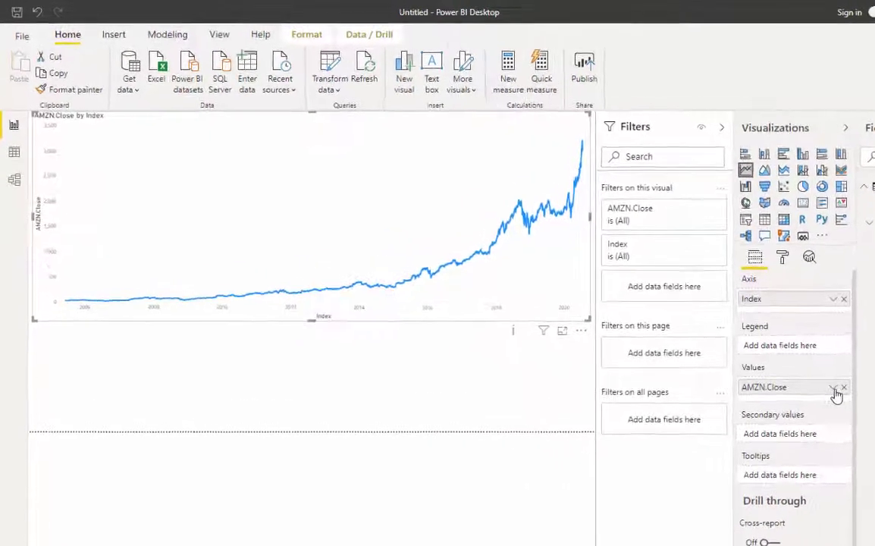
Step: Rename the AMZN.Close value field to 'Stock Price'
left_click(782, 364)
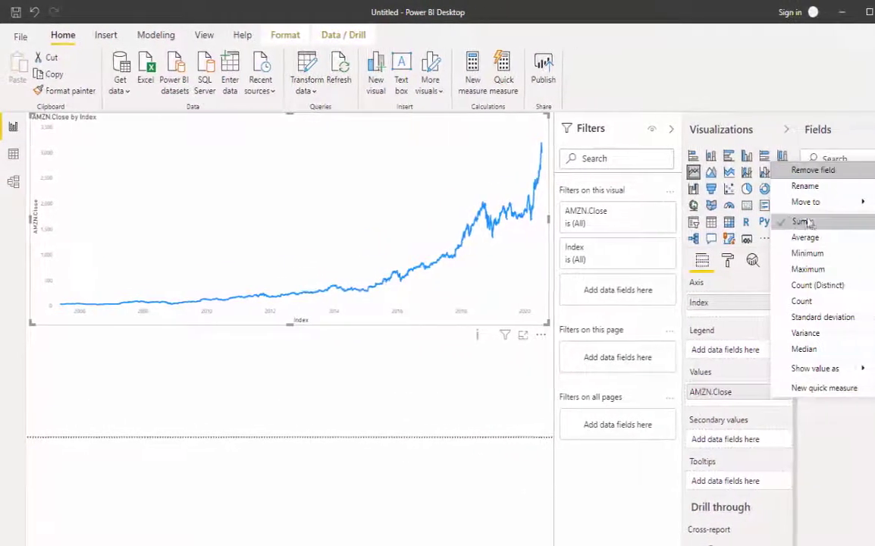
left_click(788, 185)
type("S")
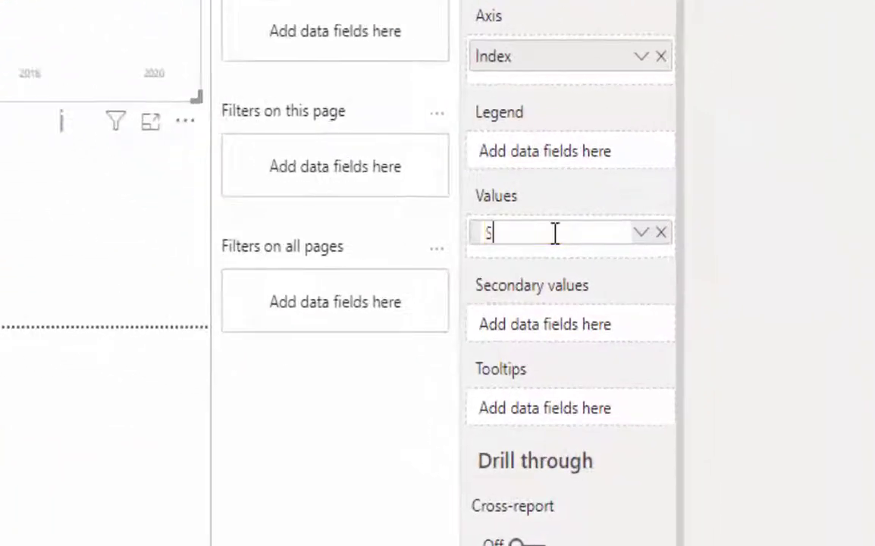
type("Tock Pri")
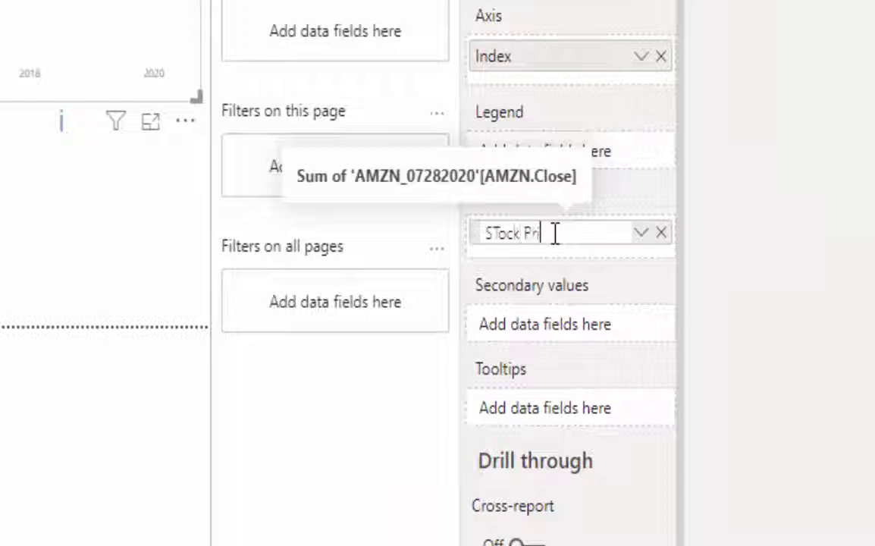
type("ce")
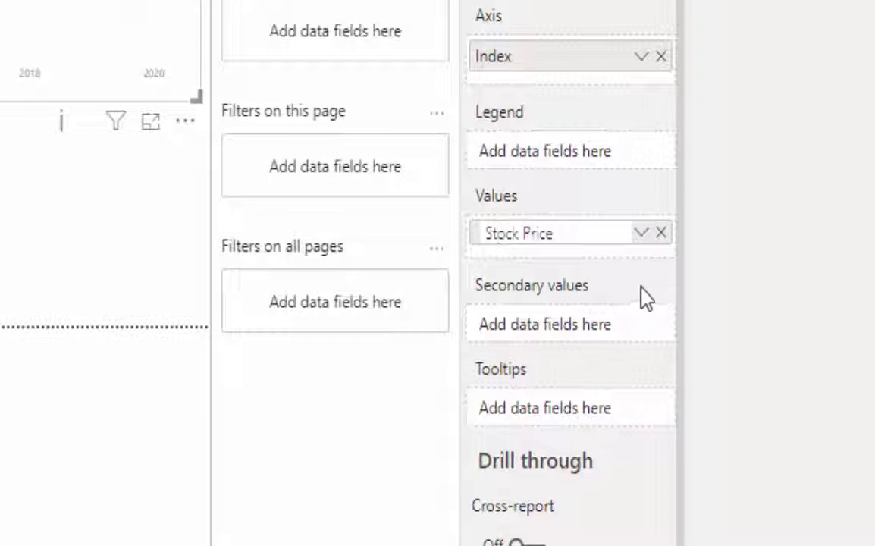
left_click(536, 281)
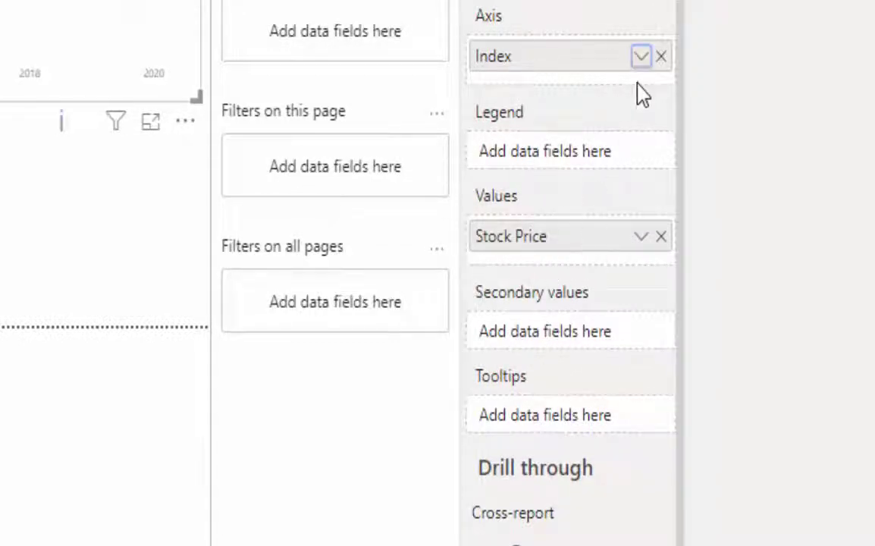
Step: Rename the Index axis field to 'Date', then reselect the line chart
left_click(640, 56)
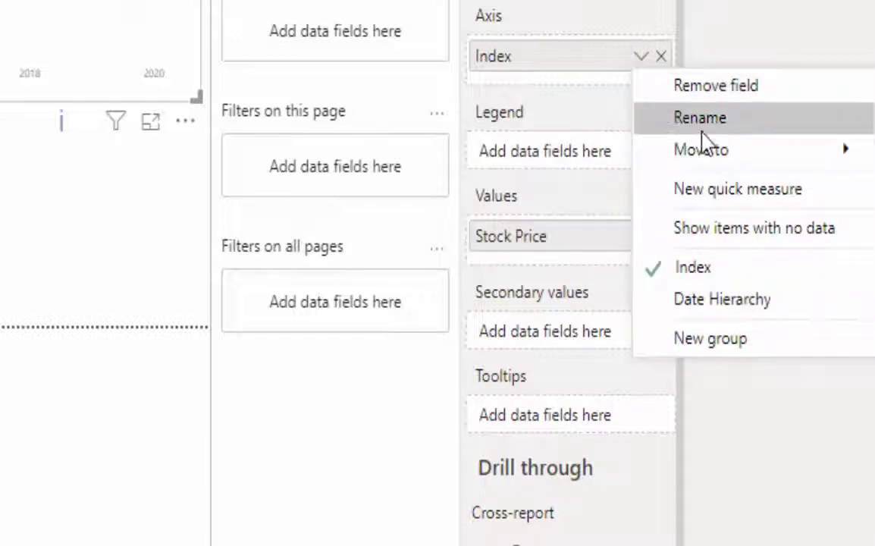
left_click(644, 125)
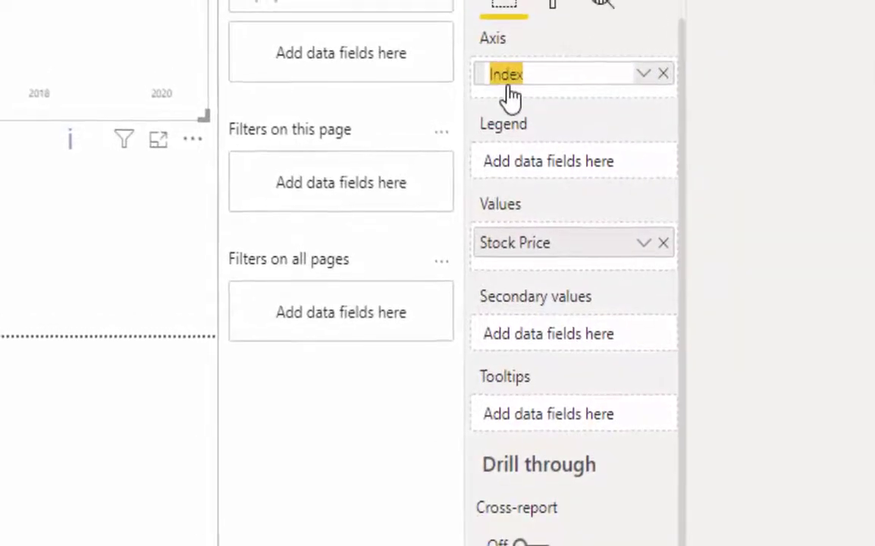
type("Date")
key("Return")
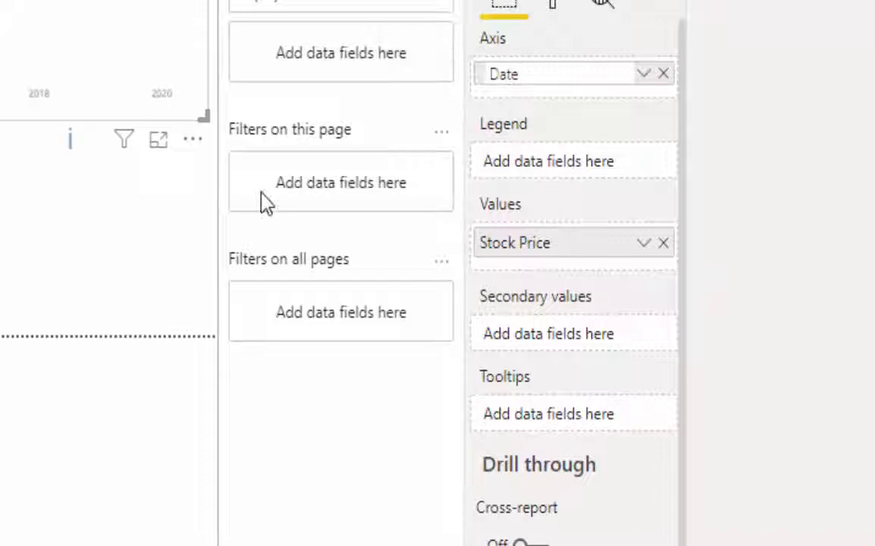
left_click(212, 451)
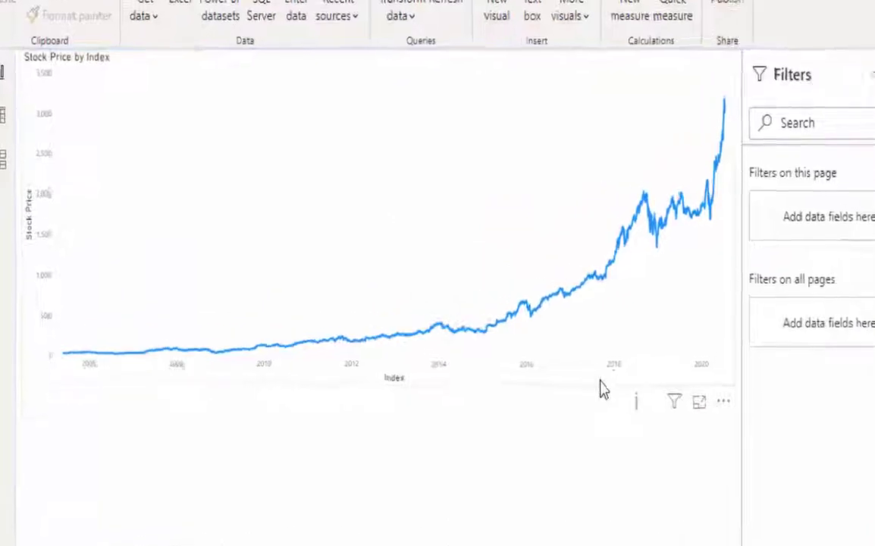
left_click(601, 388)
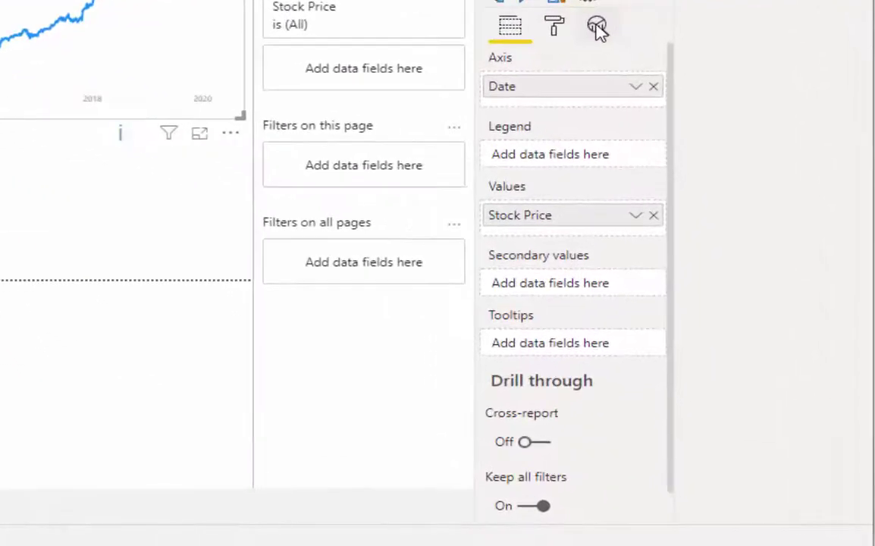
Step: Add a forecast in the Analytics pane with a length of 100 points at 95% confidence
left_click(597, 27)
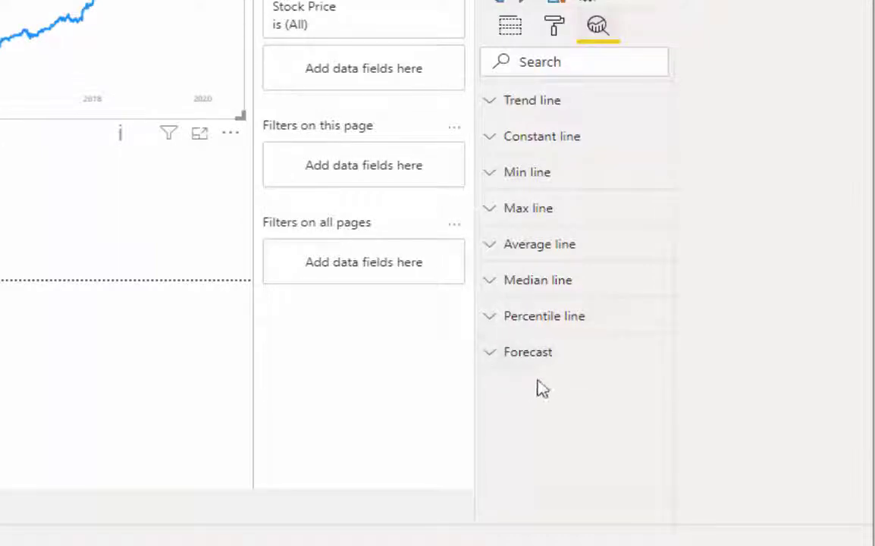
left_click(559, 364)
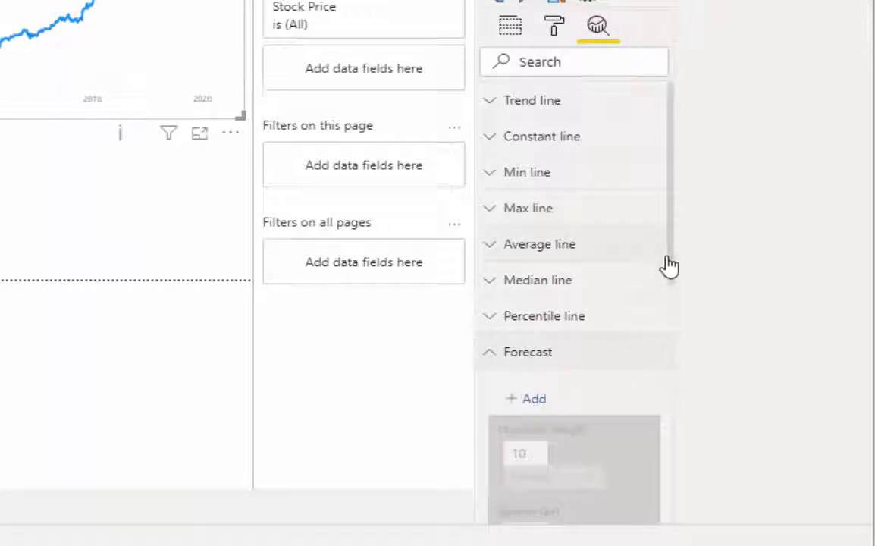
left_click_drag(670, 250, 677, 359)
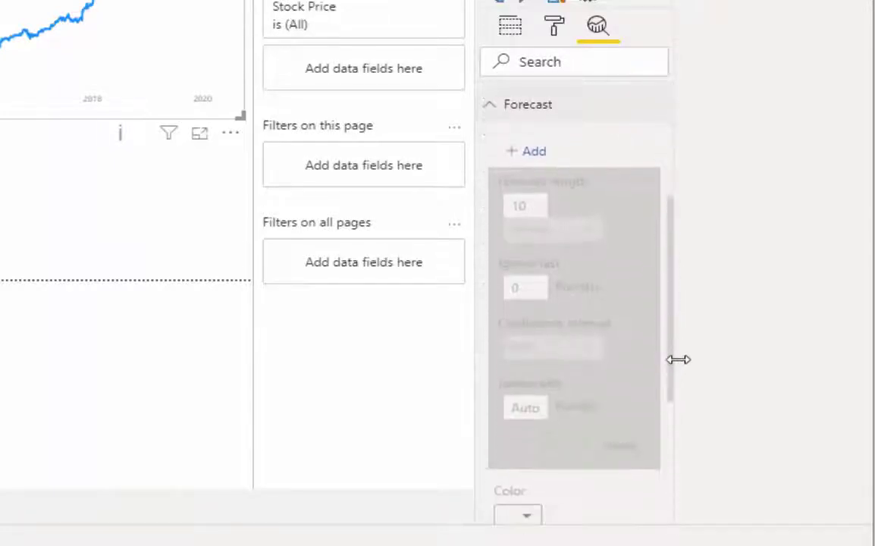
left_click(506, 169)
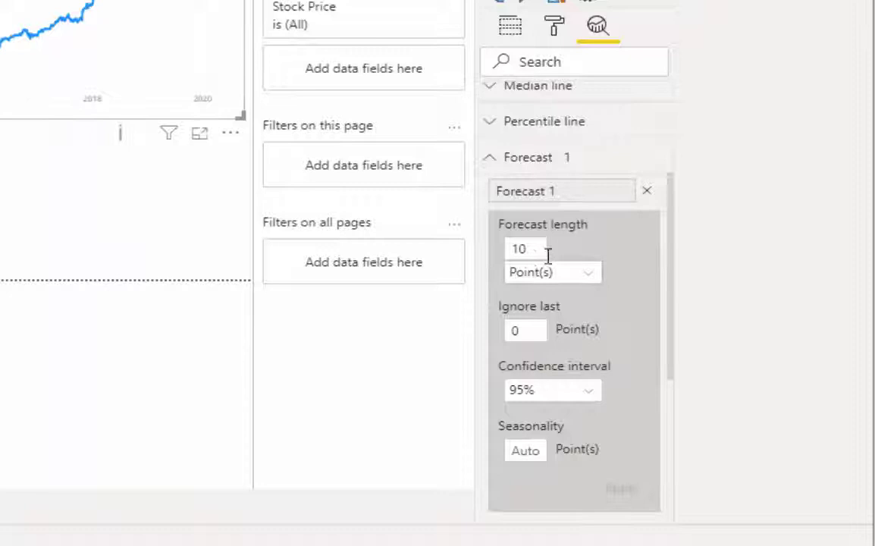
left_click(519, 248)
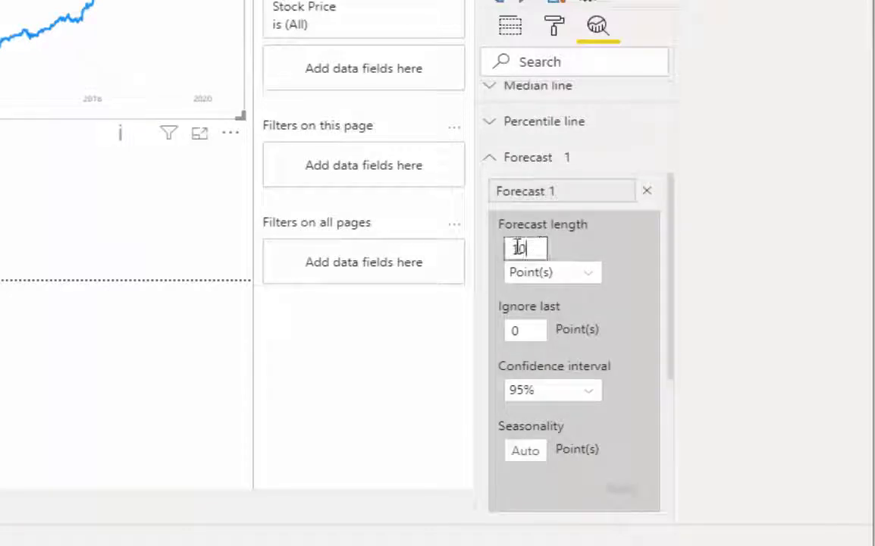
type("0")
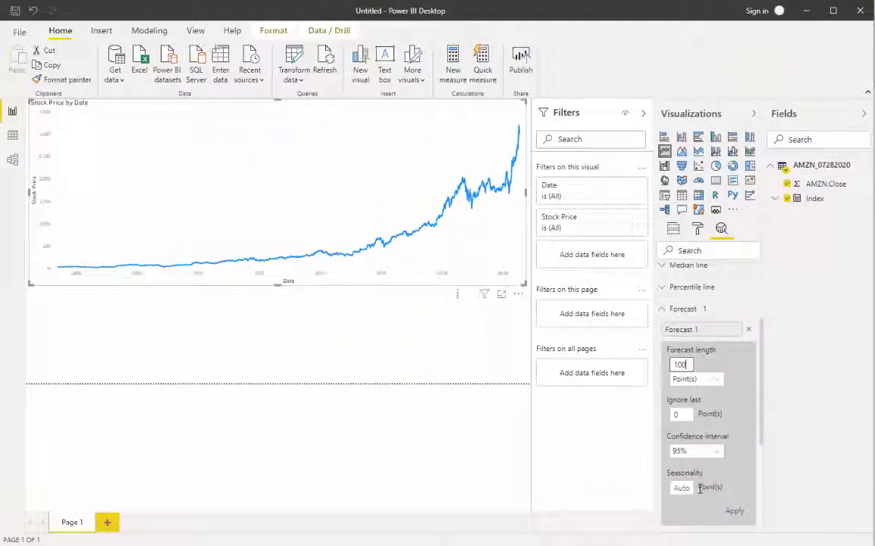
left_click(731, 513)
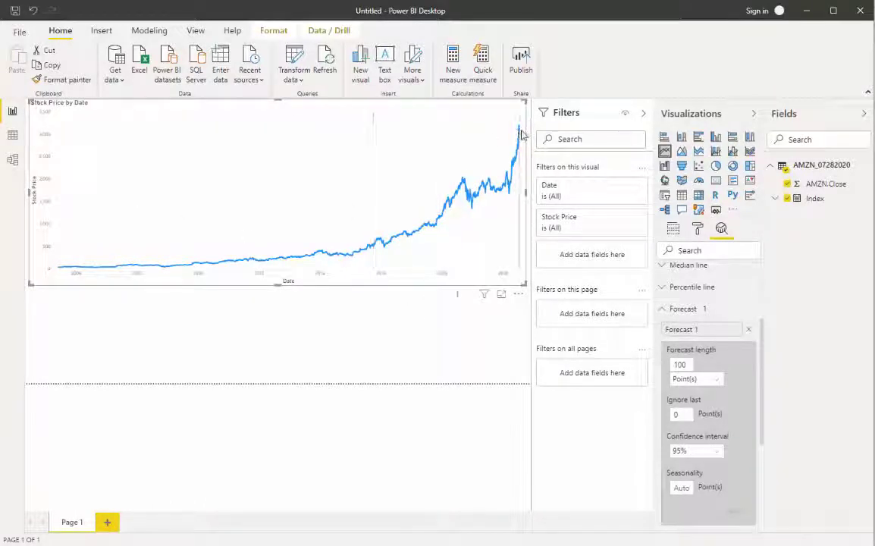
mouse_move(520, 135)
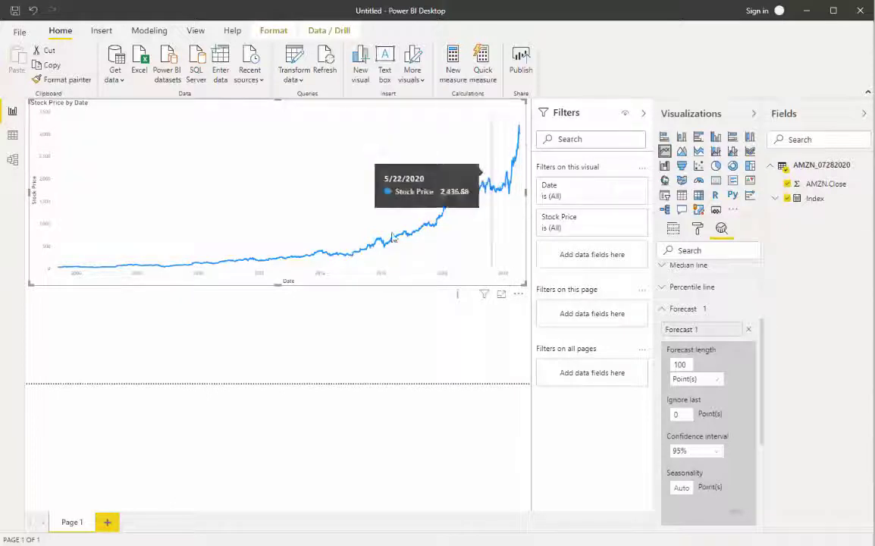
Step: Apply an advanced Date filter showing only dates after 6/1/2020
mouse_move(395, 248)
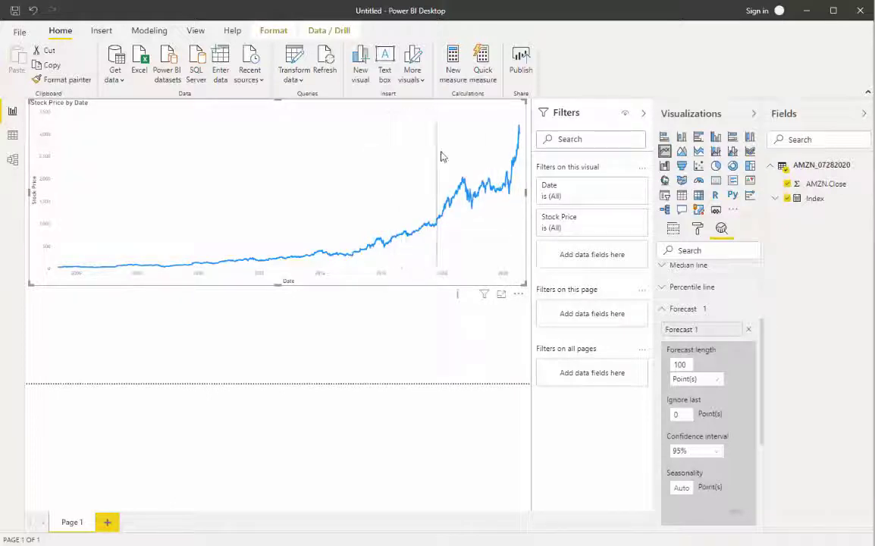
mouse_move(439, 156)
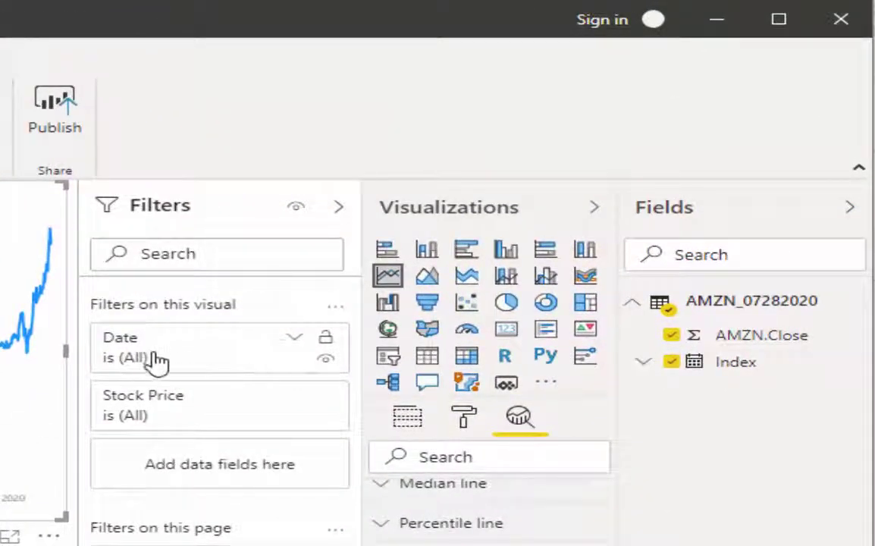
left_click(292, 340)
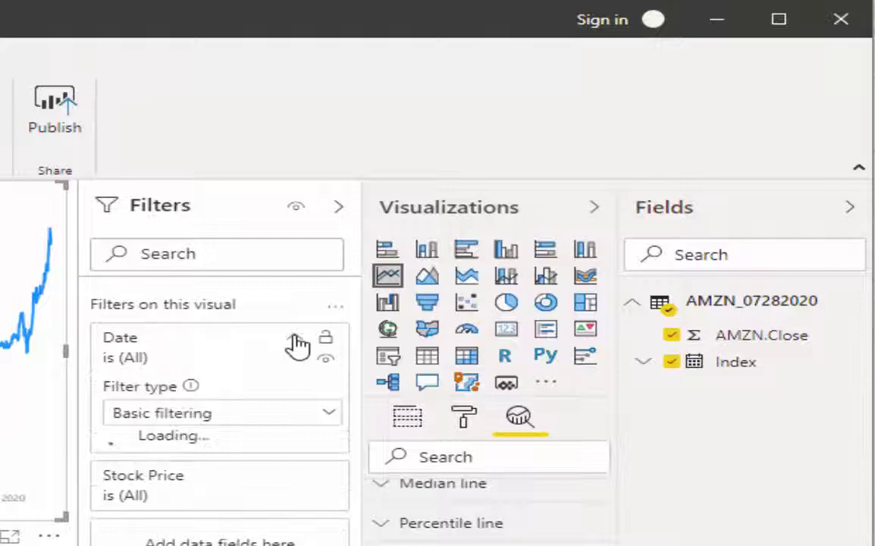
left_click(326, 414)
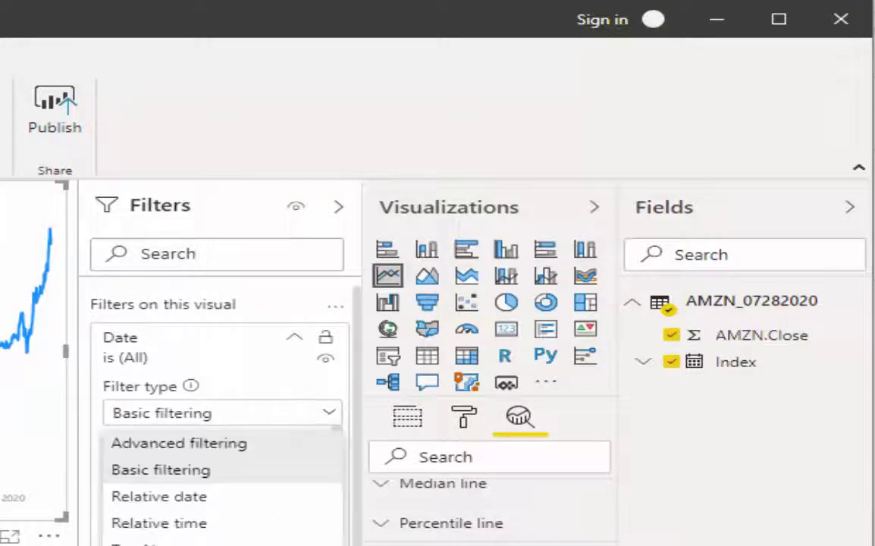
left_click(166, 444)
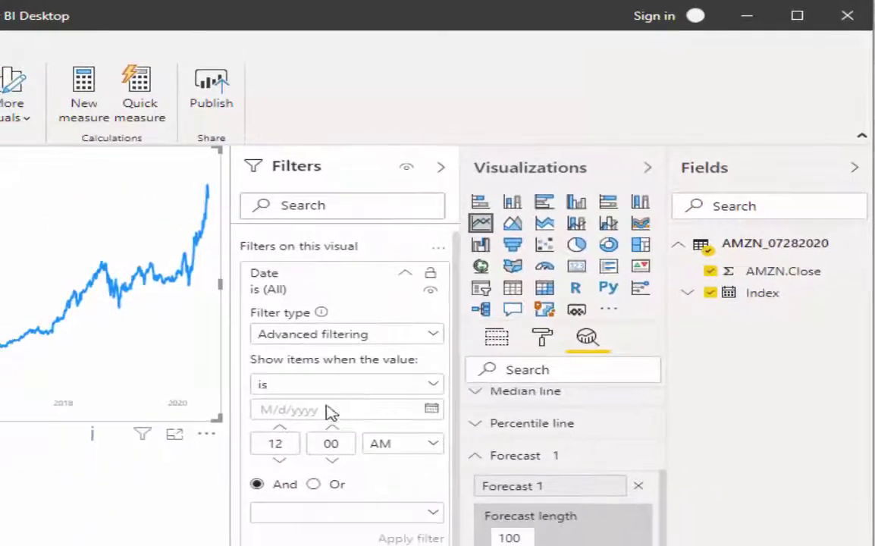
left_click(282, 384)
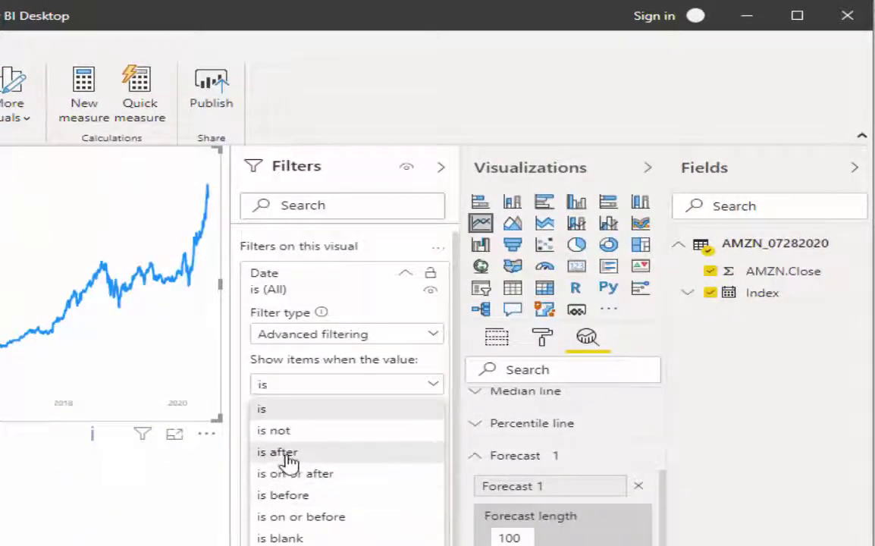
left_click(288, 455)
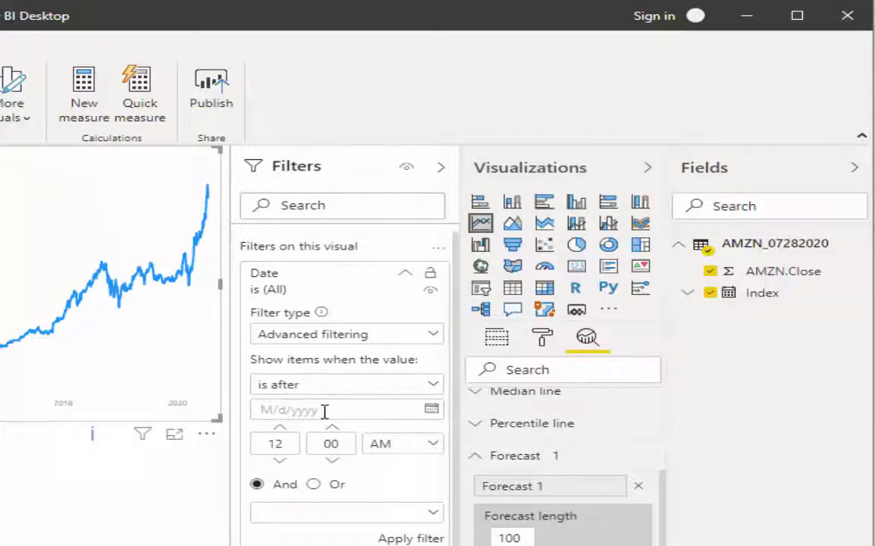
left_click(287, 415)
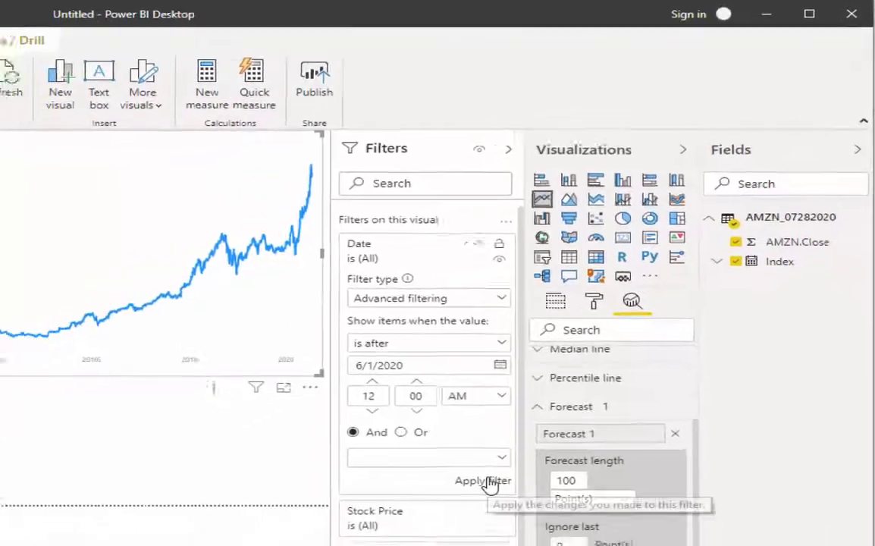
left_click(491, 485)
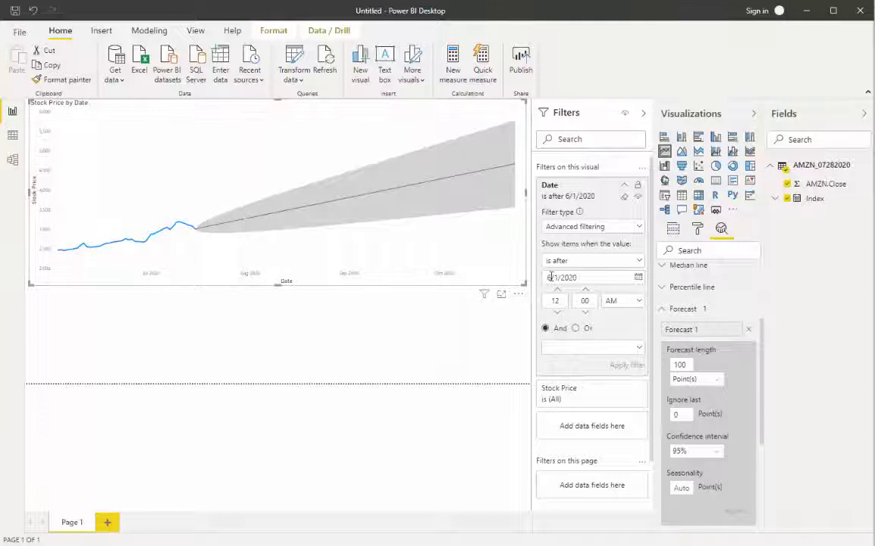
Step: Try a 3/1/2020 cutoff, stretch the chart taller, then change the filter to after 5/1/2020
key("Delete")
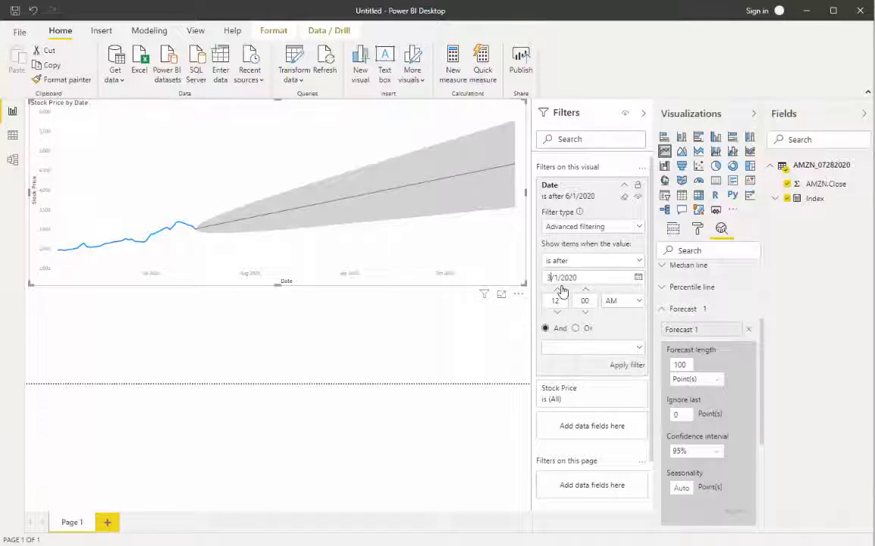
left_click(624, 367)
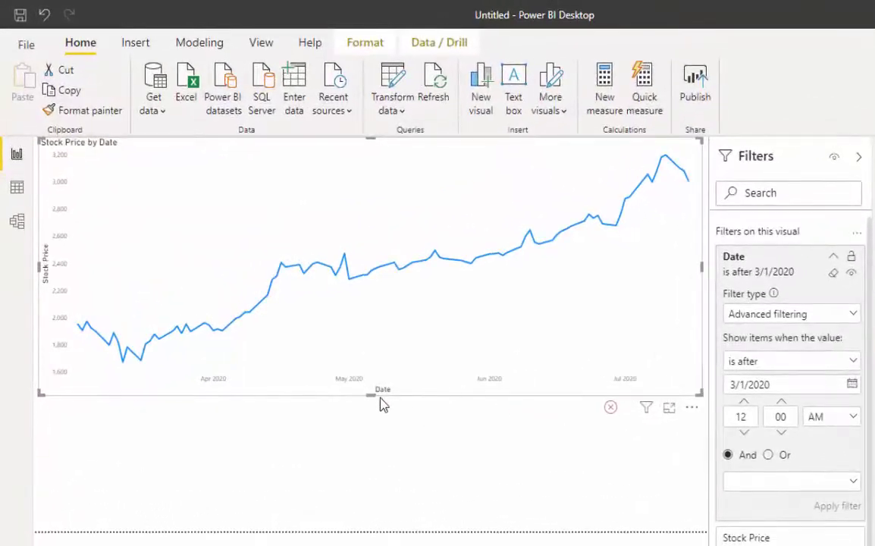
left_click_drag(372, 394, 369, 439)
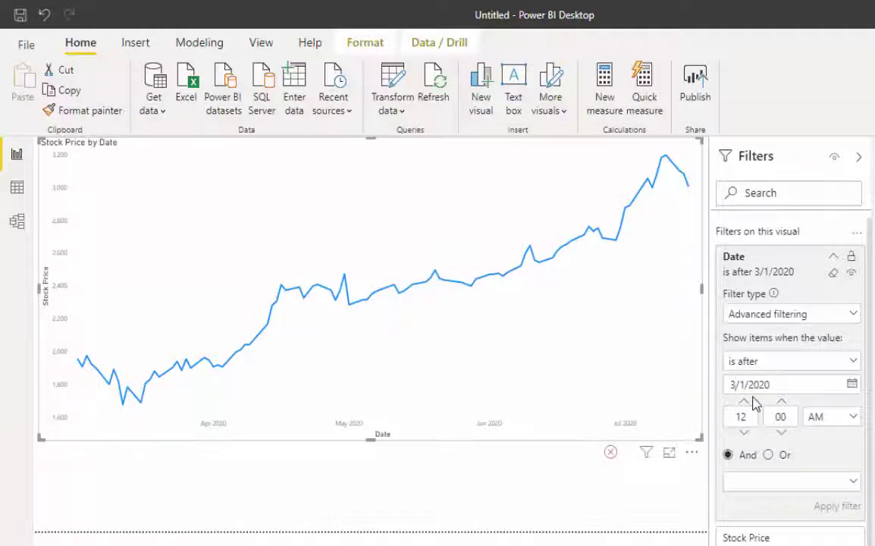
type("5")
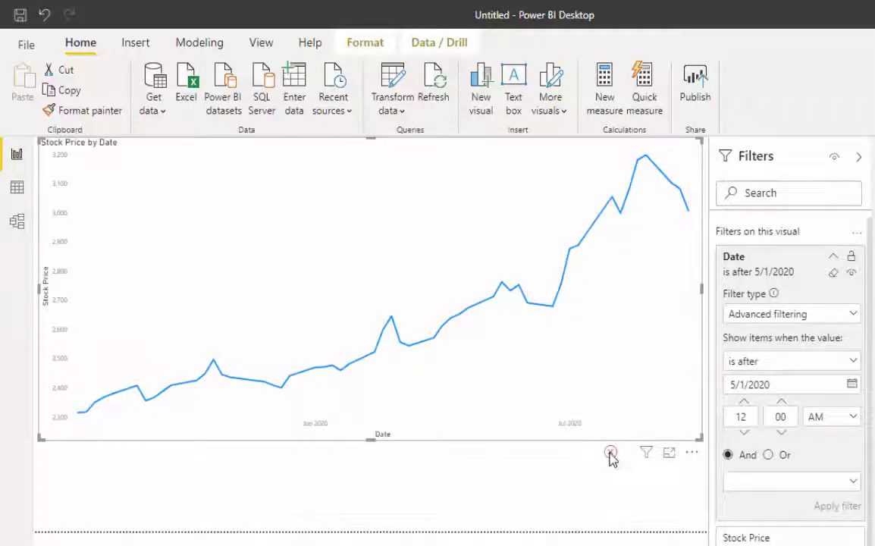
mouse_move(610, 453)
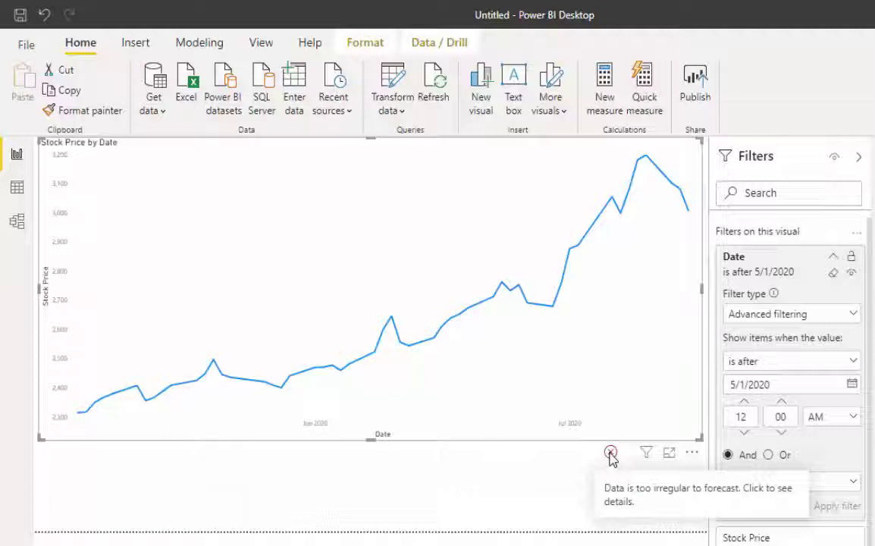
Step: Try Date filter cutoffs of 5/25/2020 and then 5/20/2020 on the chart
double_click(736, 385)
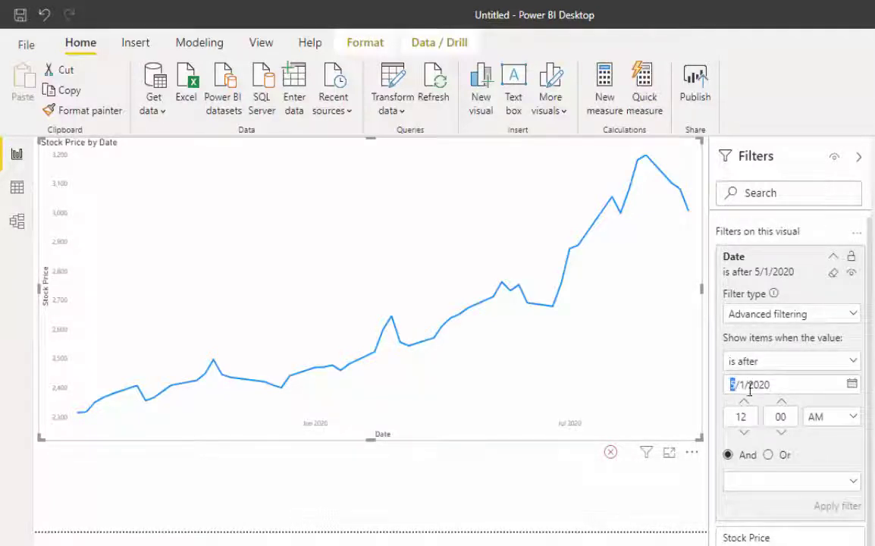
double_click(740, 384)
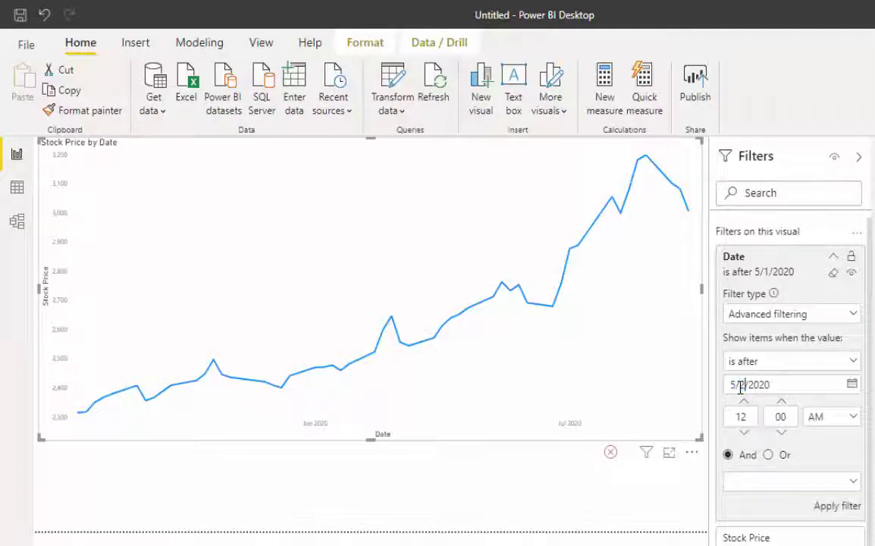
type("25")
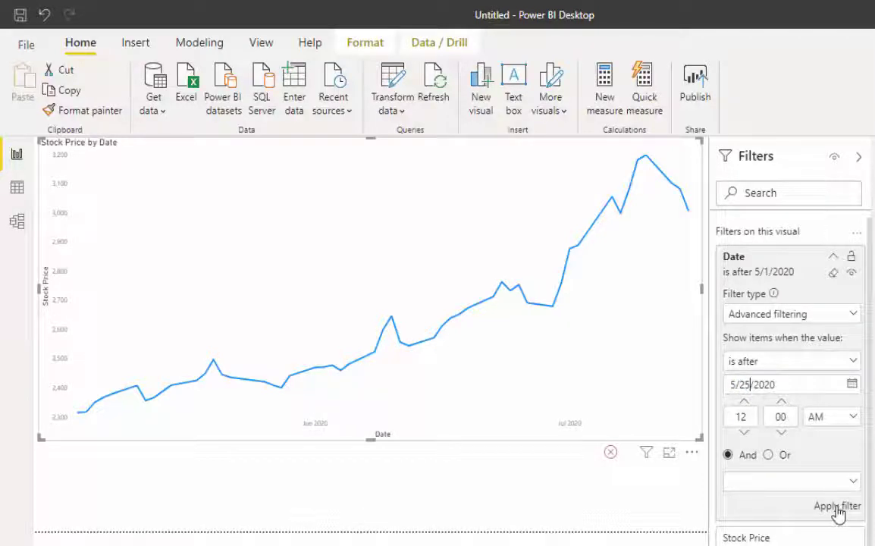
left_click(837, 506)
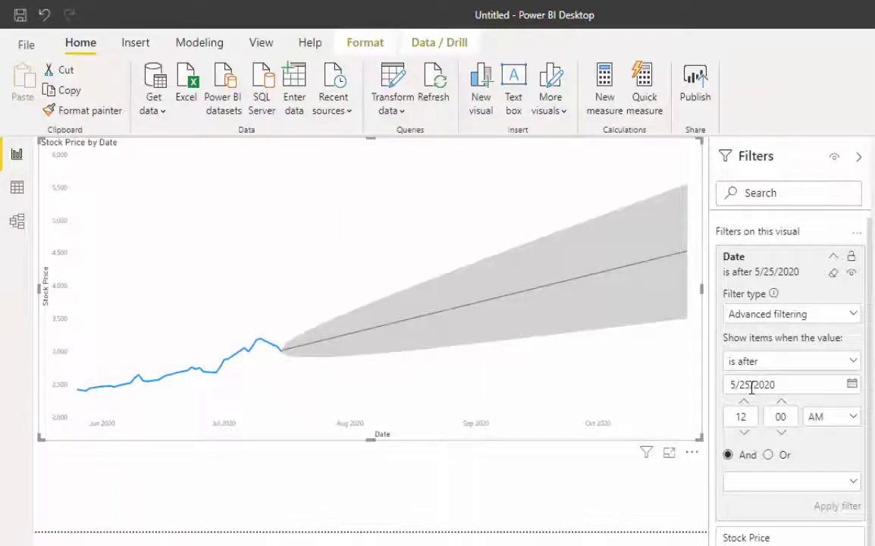
left_click_drag(751, 386, 746, 385)
type("0")
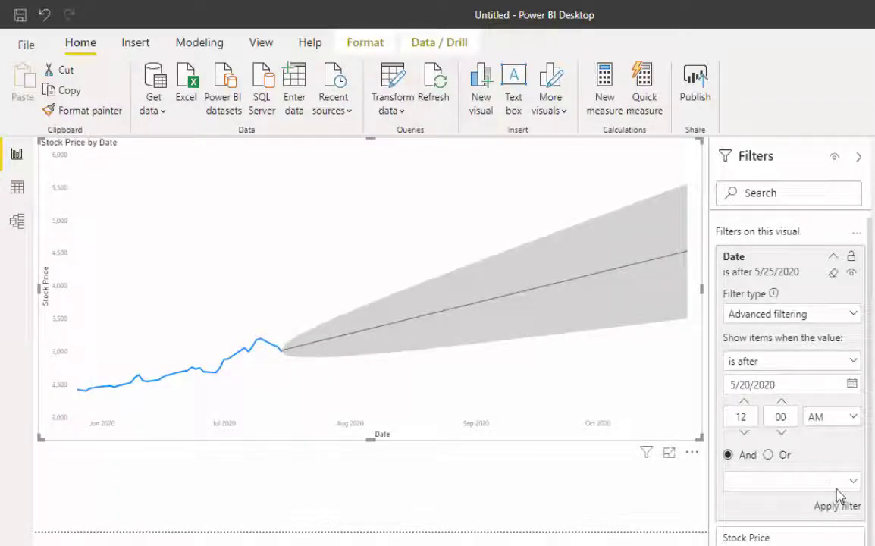
left_click(788, 513)
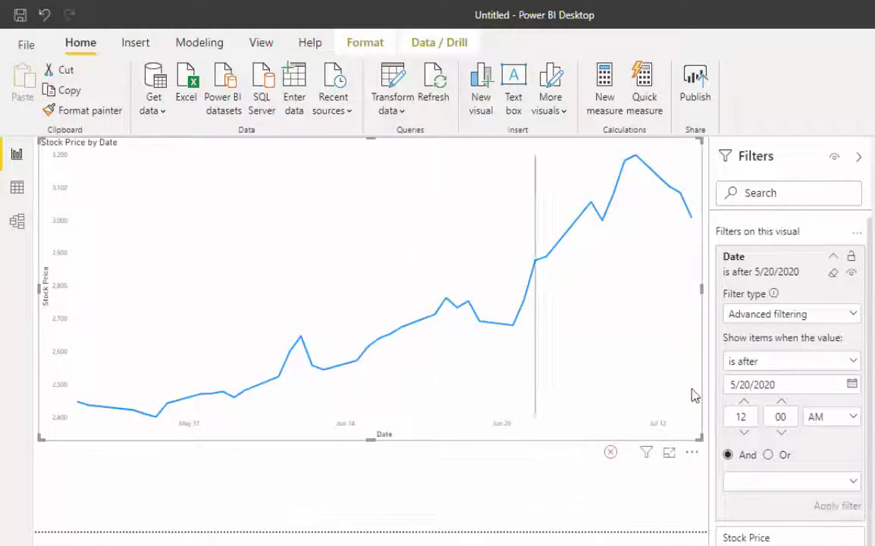
Step: Try Date filter cutoffs of 5/23/2020 and then 5/22/2020
mouse_move(610, 455)
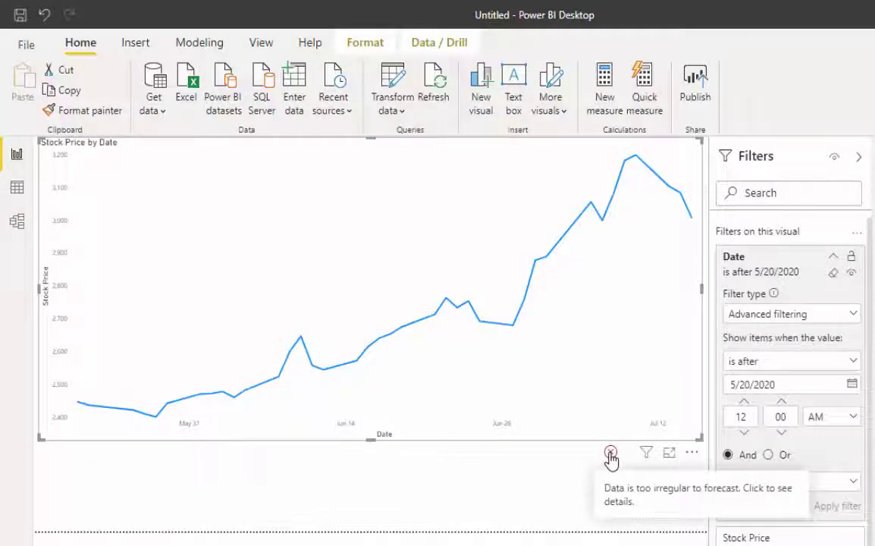
left_click(748, 385)
key("BackSpace")
type("3")
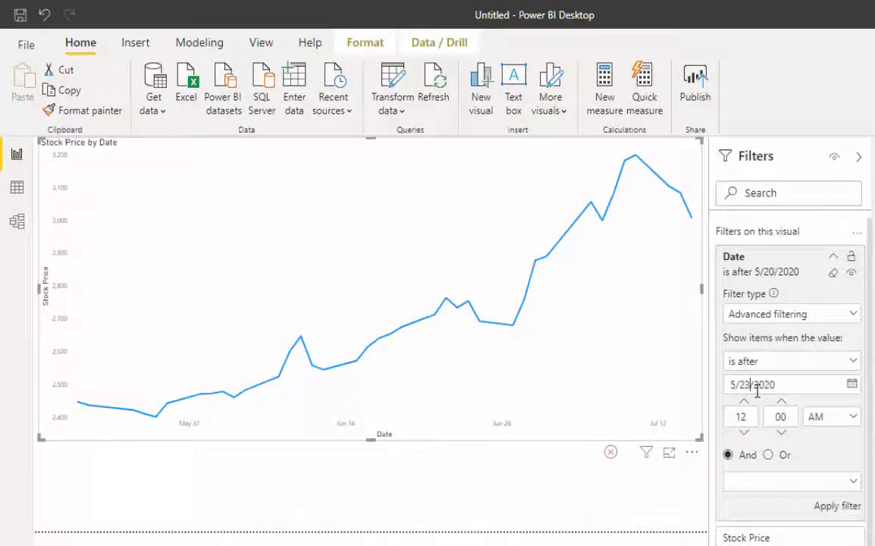
left_click(836, 507)
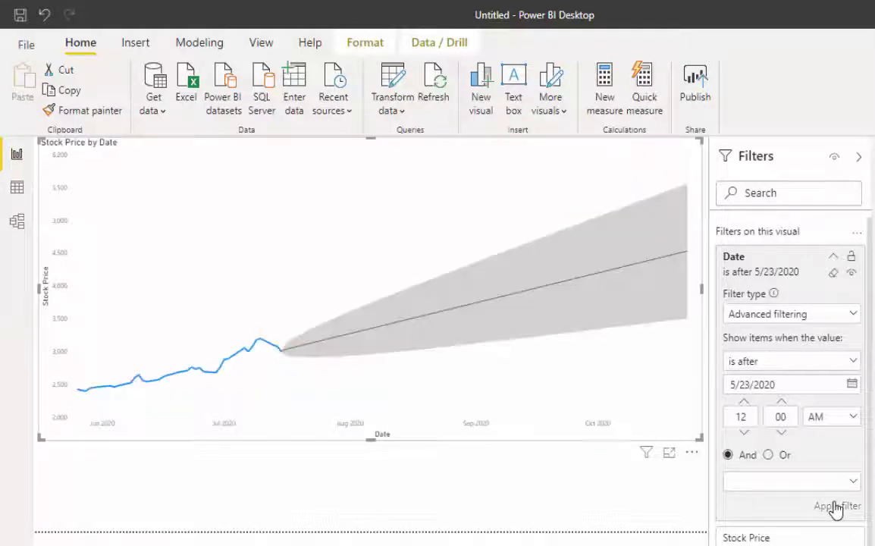
left_click(732, 385)
key("BackSpace")
type("2")
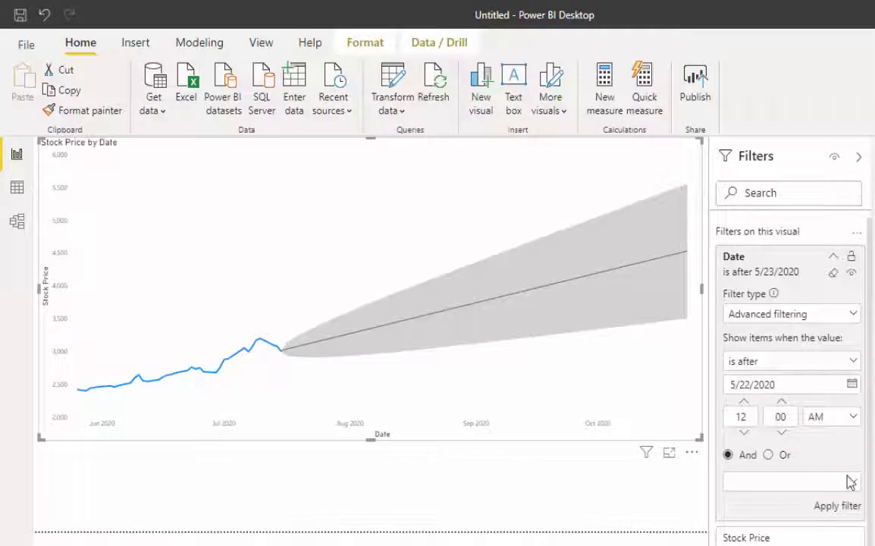
left_click(845, 506)
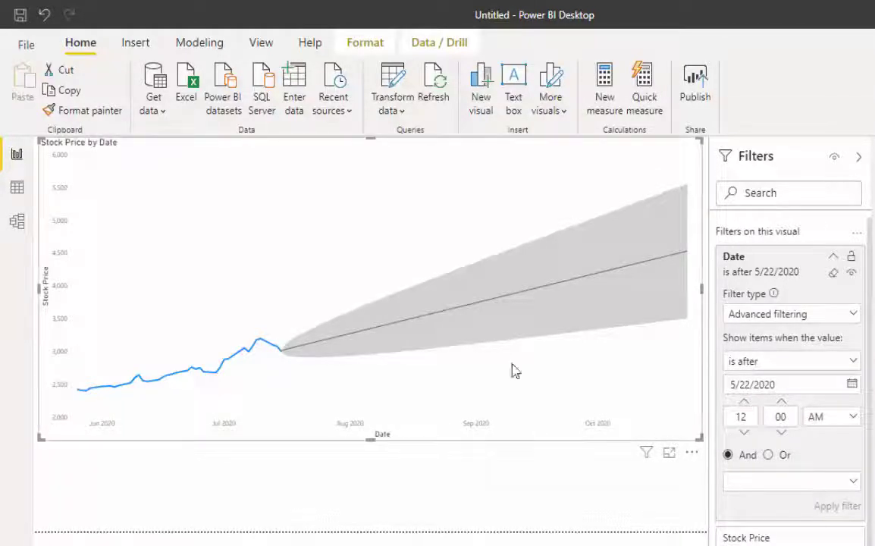
Step: Apply a 5/21/2020 cutoff, then clear the day's last digit to edit it again
double_click(748, 383)
type("21")
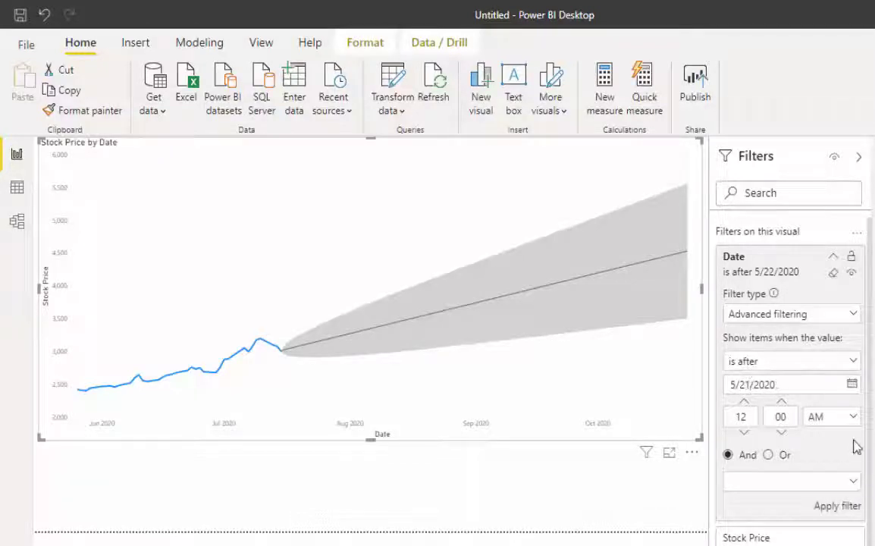
left_click(837, 505)
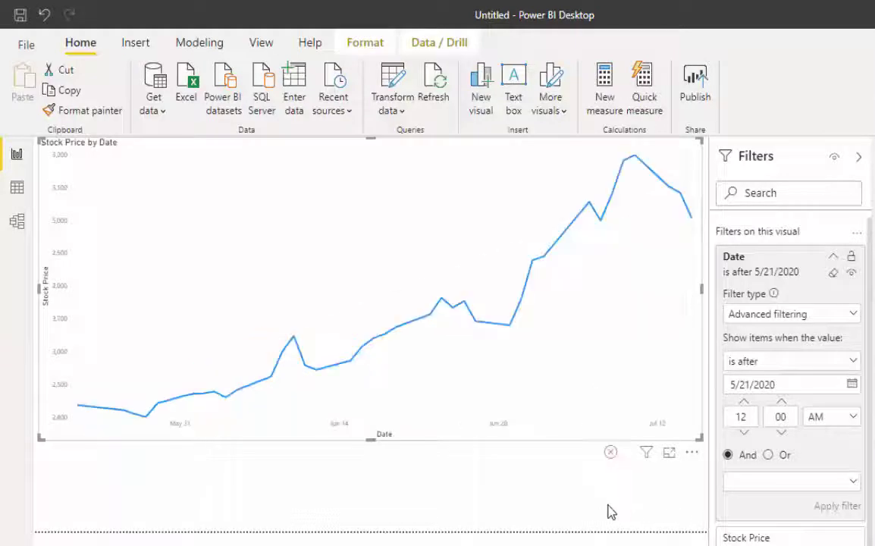
left_click(755, 383)
key("BackSpace")
Step: Set the Date filter back to after 5/22/2020 so the forecast reappears
type("2")
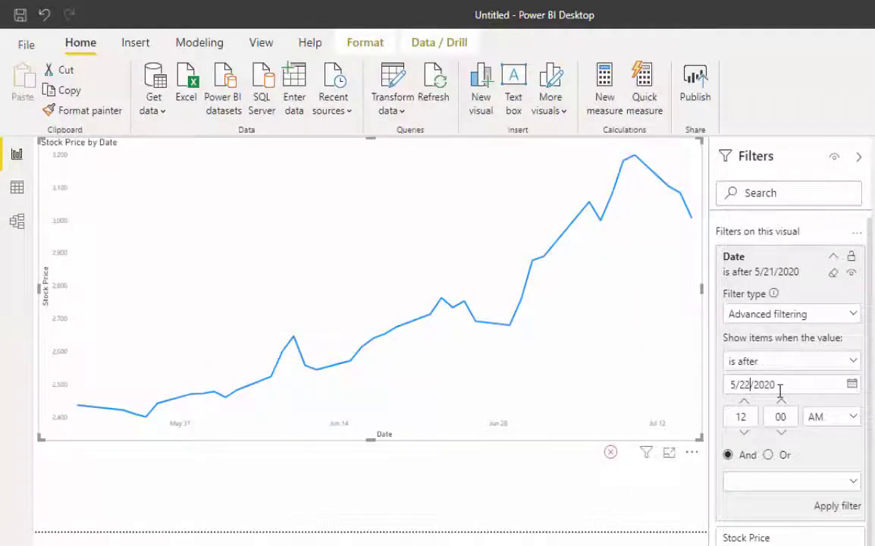
left_click(836, 506)
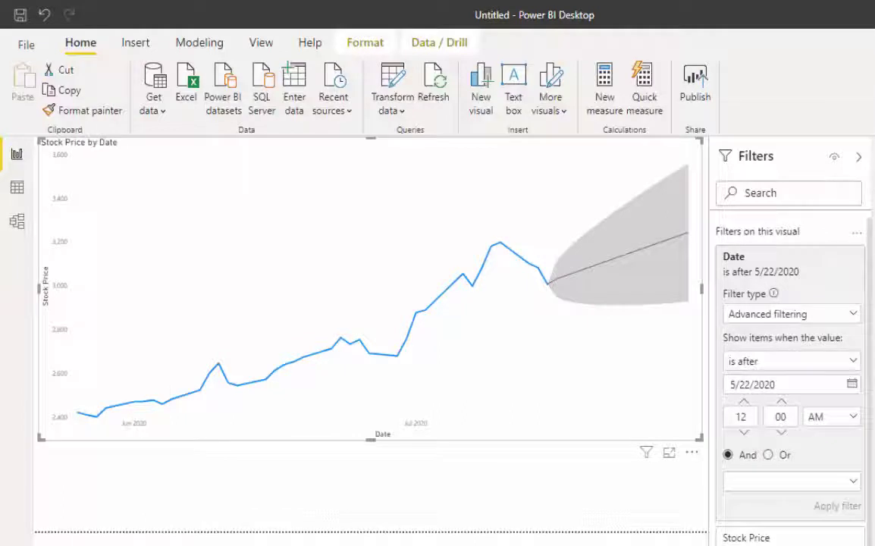
left_click(750, 384)
key("BackSpace")
type("1")
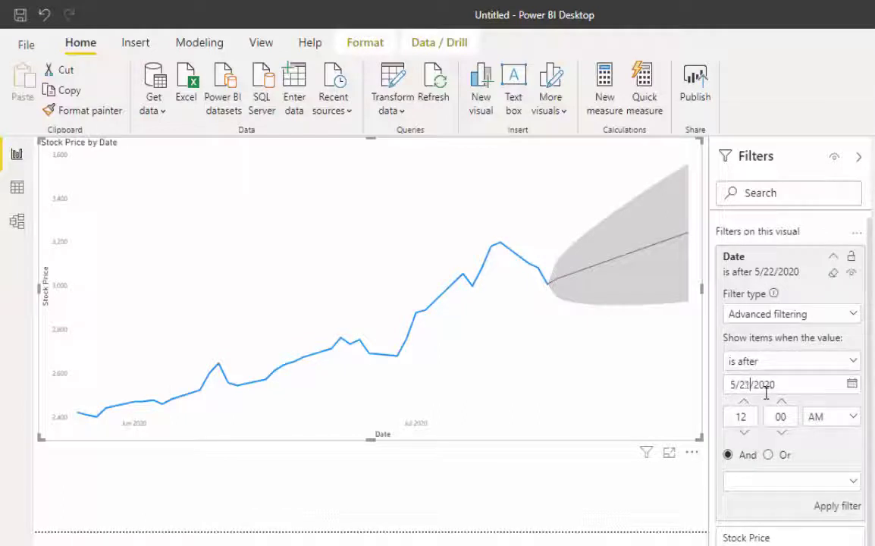
left_click(841, 507)
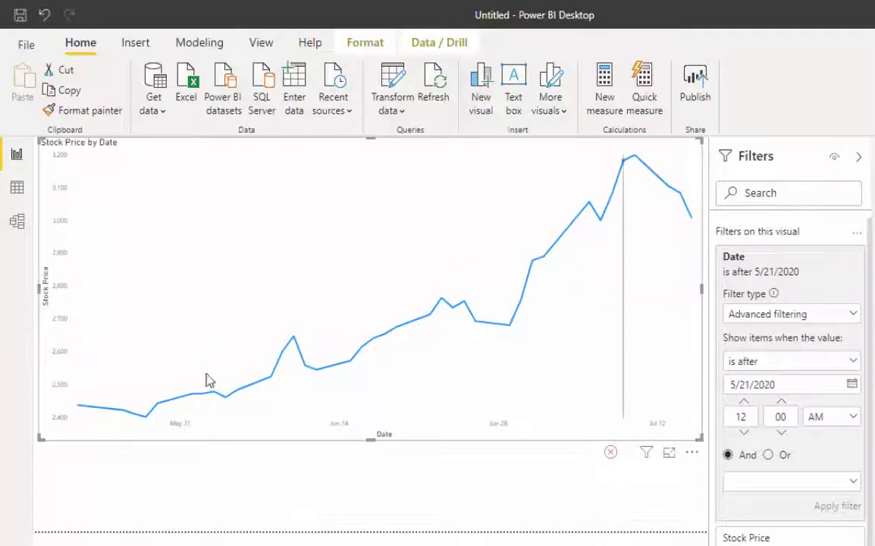
left_click(751, 383)
key("BackSpace")
type("2")
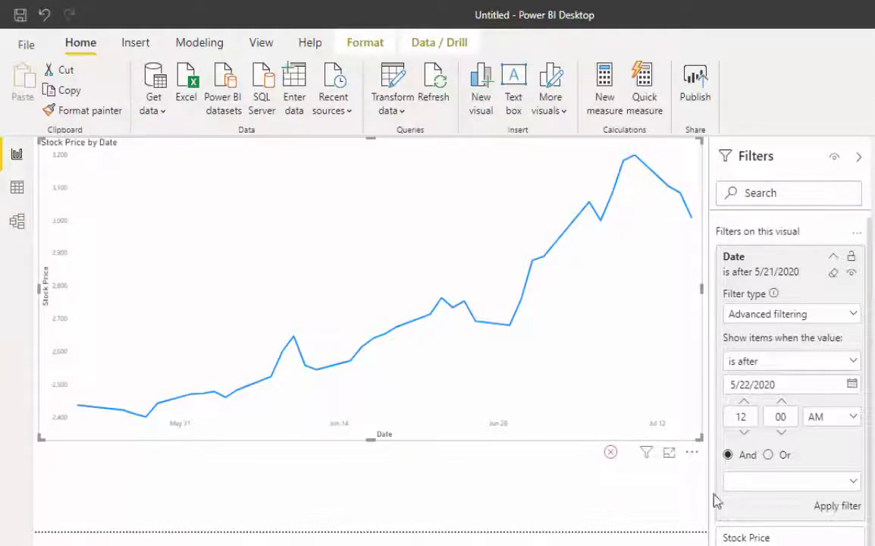
left_click(837, 506)
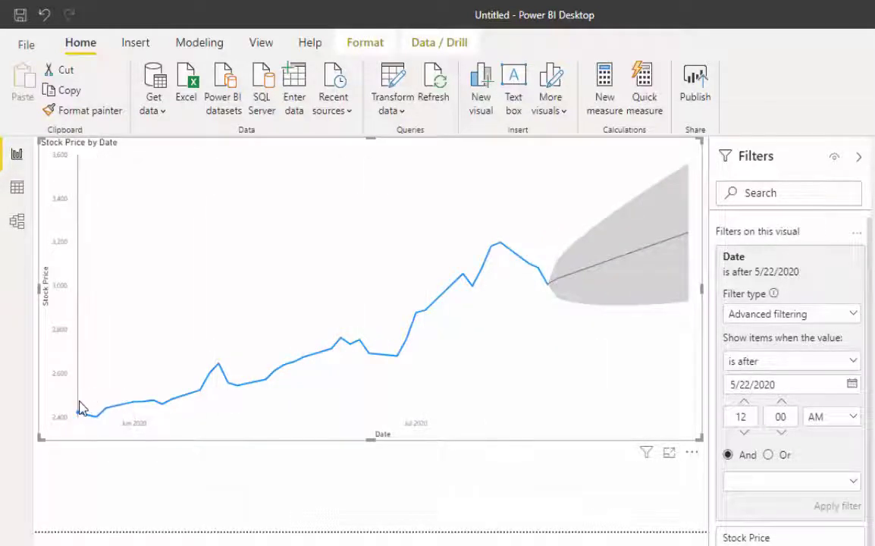
mouse_move(83, 409)
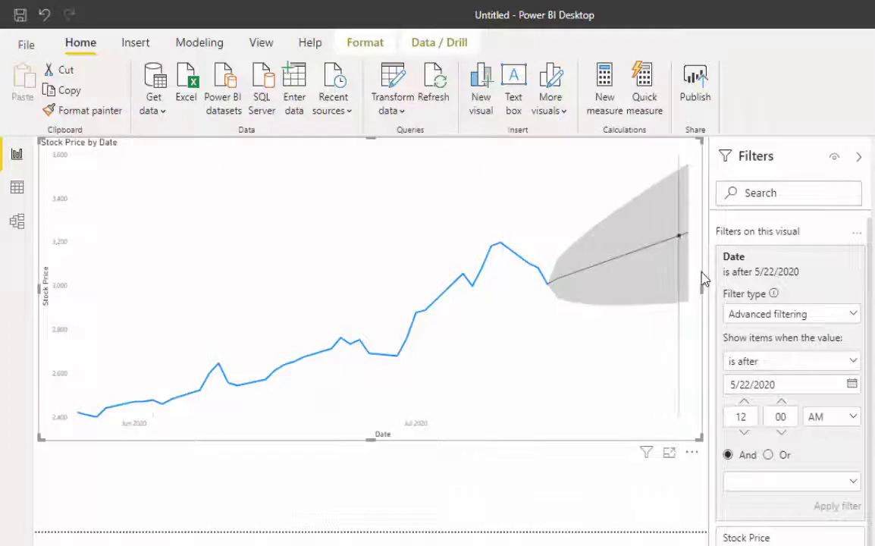
mouse_move(407, 355)
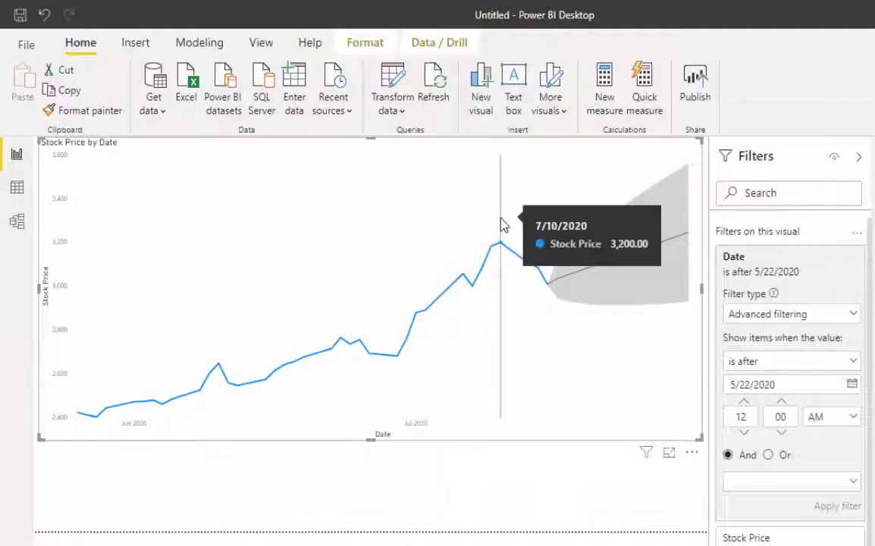
mouse_move(617, 284)
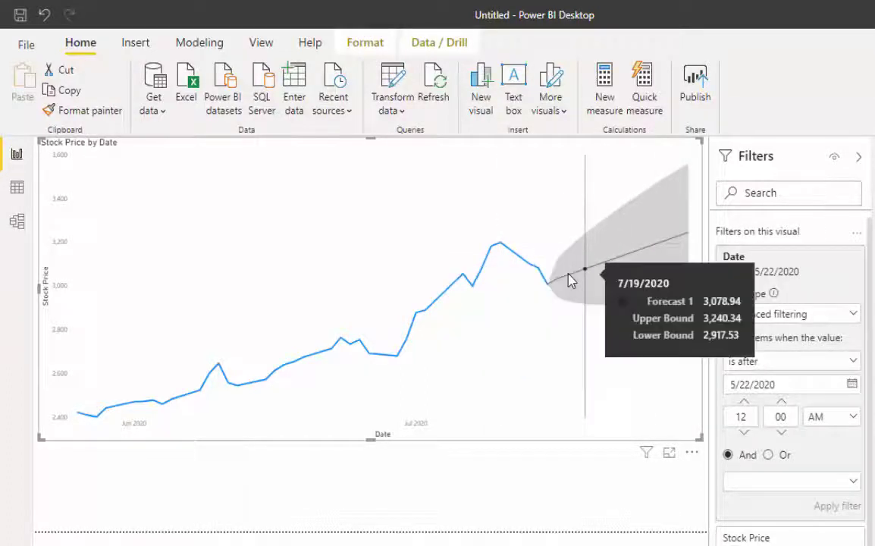
mouse_move(551, 280)
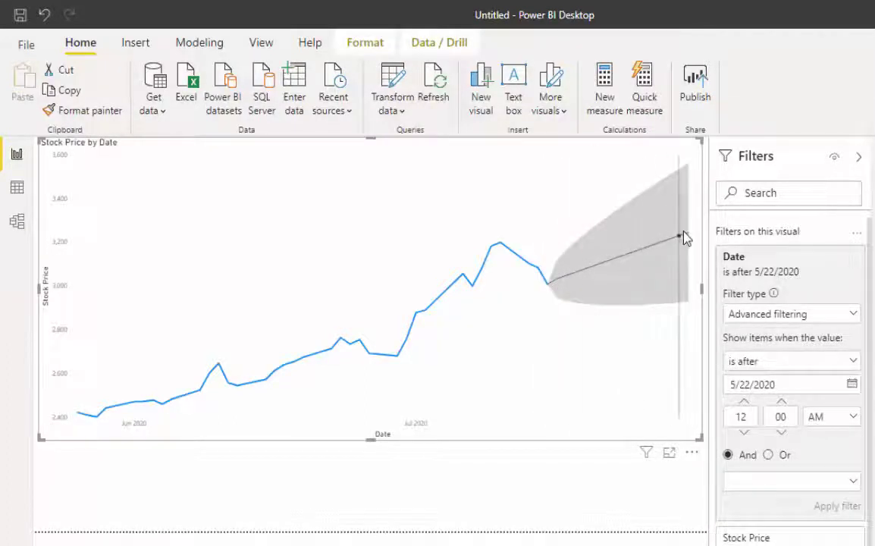
mouse_move(686, 237)
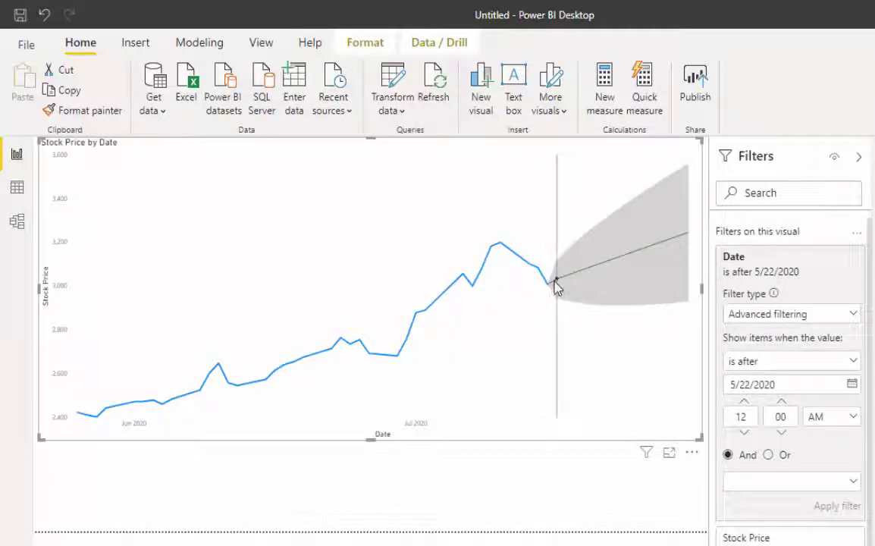
mouse_move(546, 289)
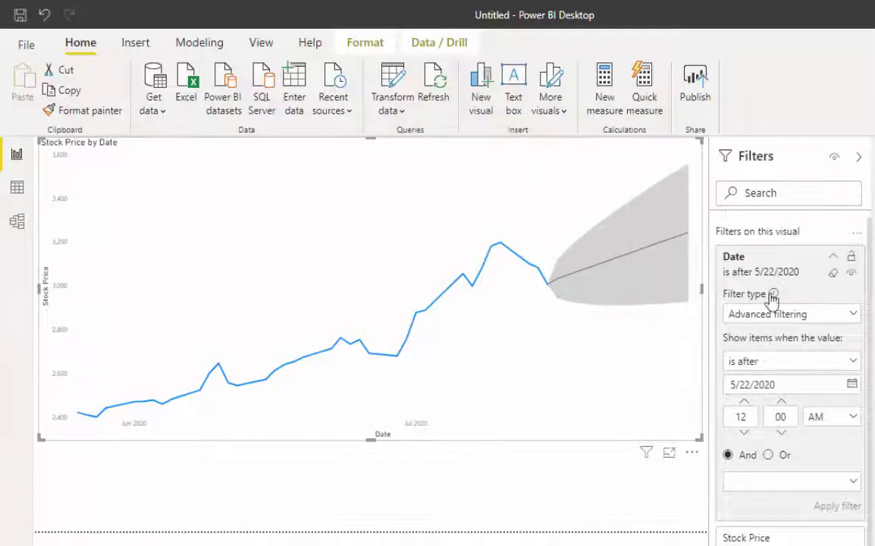
left_click(834, 273)
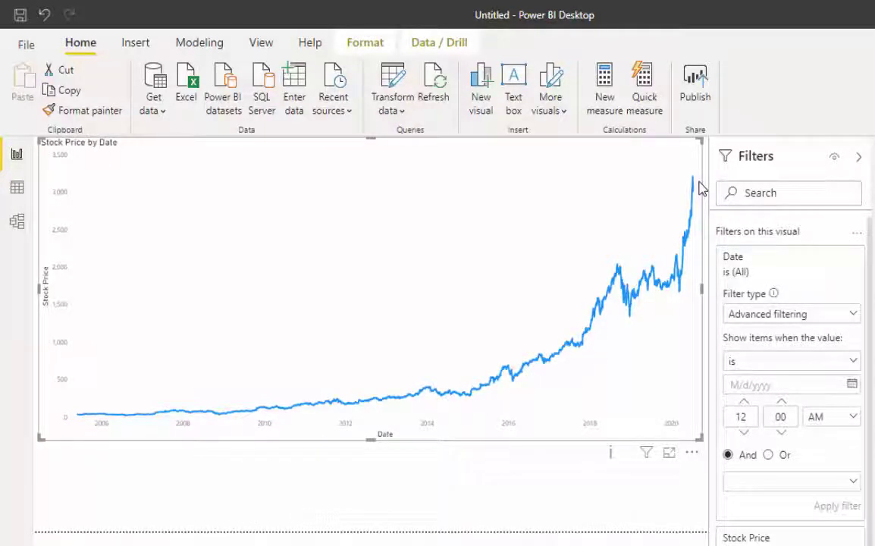
mouse_move(243, 397)
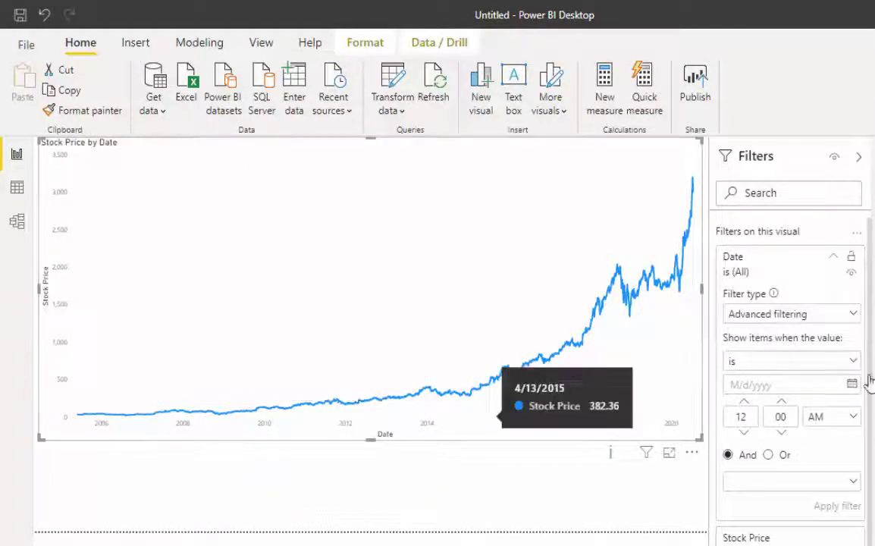
left_click(829, 362)
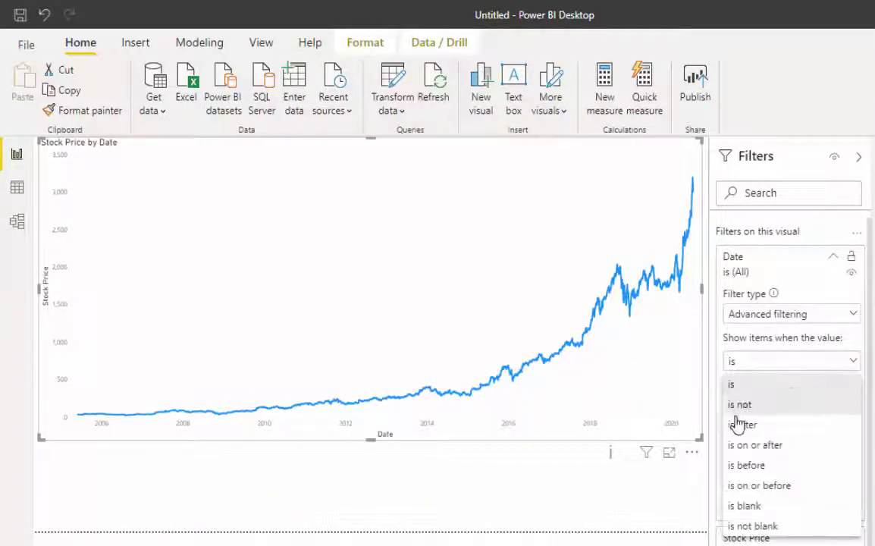
left_click(766, 423)
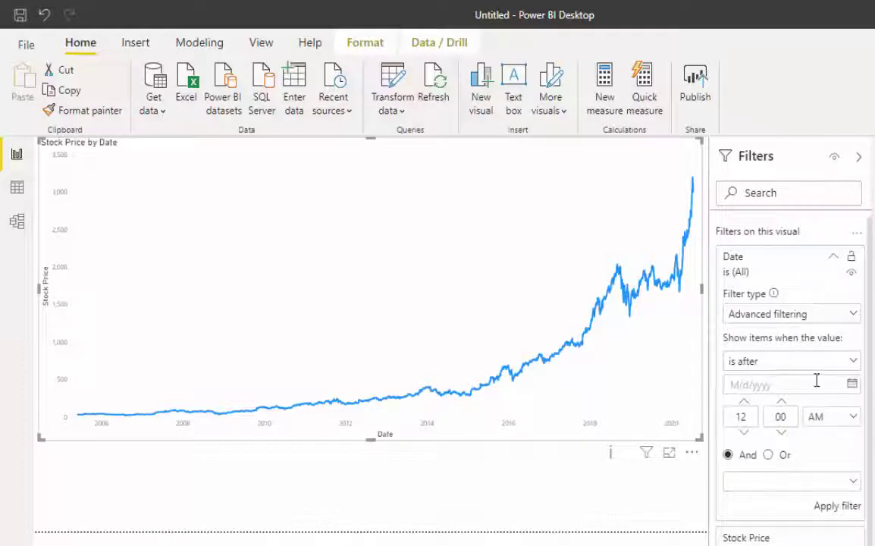
type("0")
type("5/22")
type("/2020")
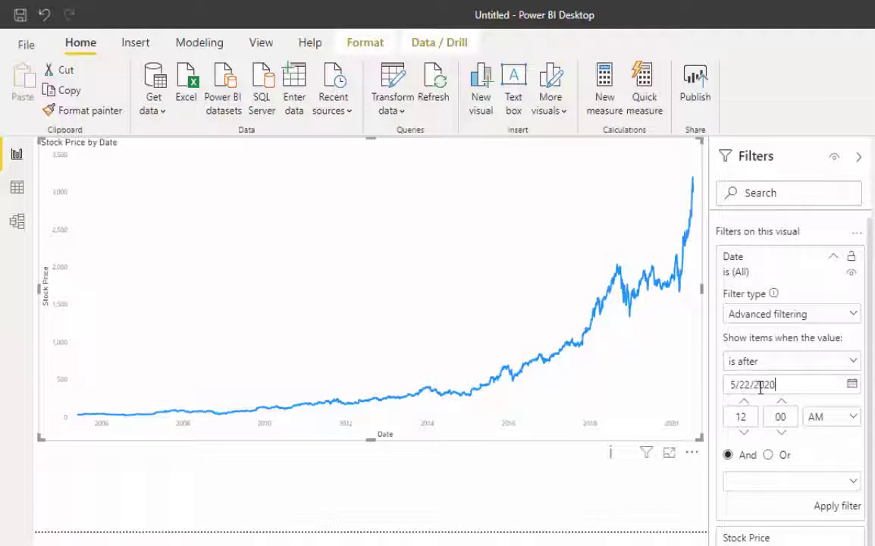
left_click(836, 504)
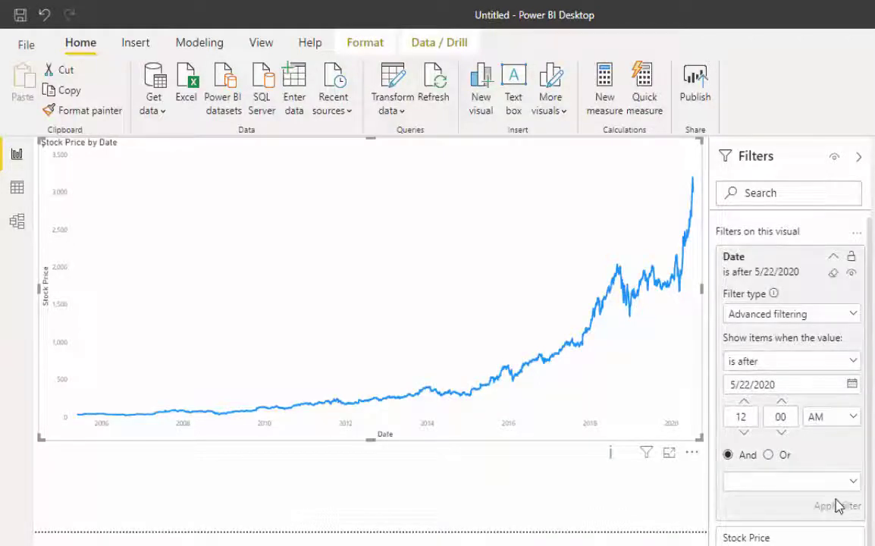
mouse_move(518, 346)
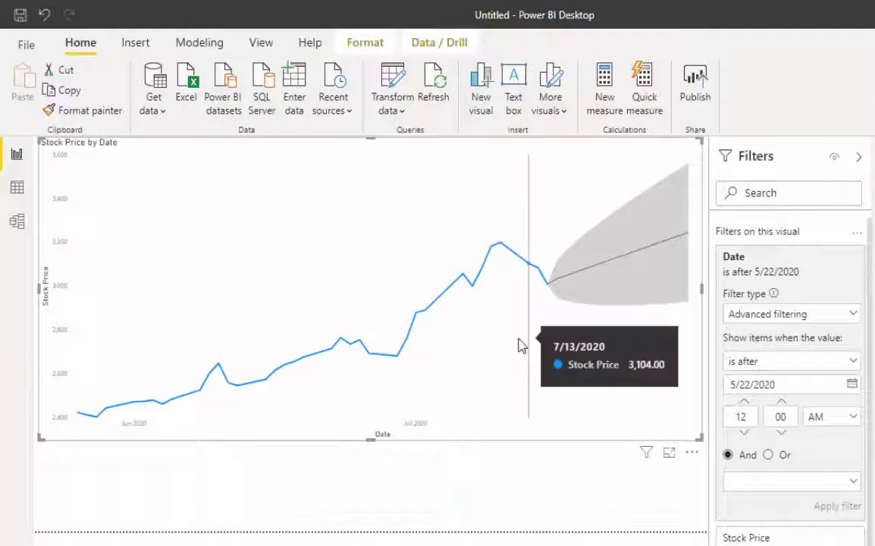